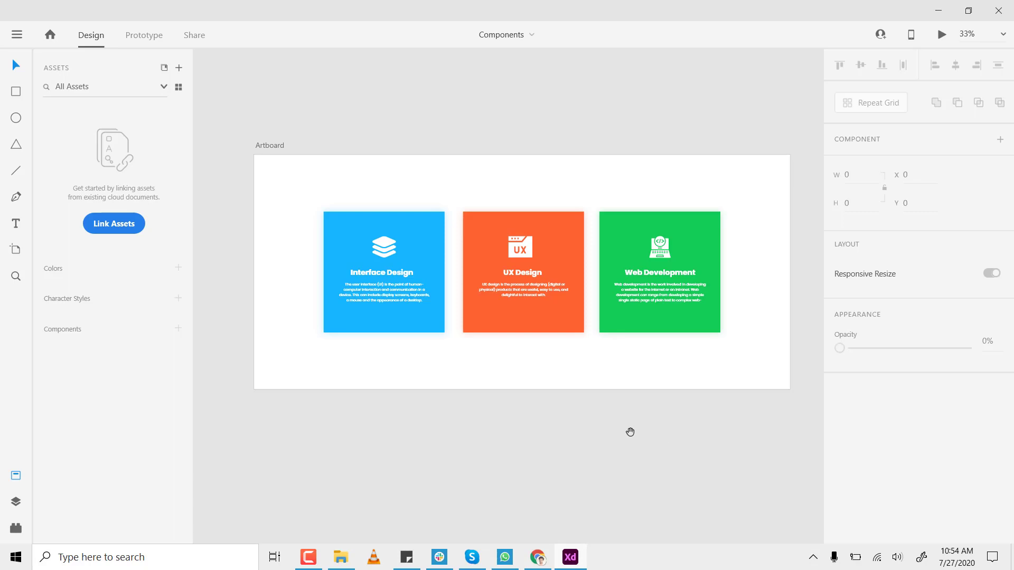
# - Look over the Interface Design, UX Design and Web Development cards on the artboard
pyautogui.moveTo(613, 448); pyautogui.dragTo(603, 411)
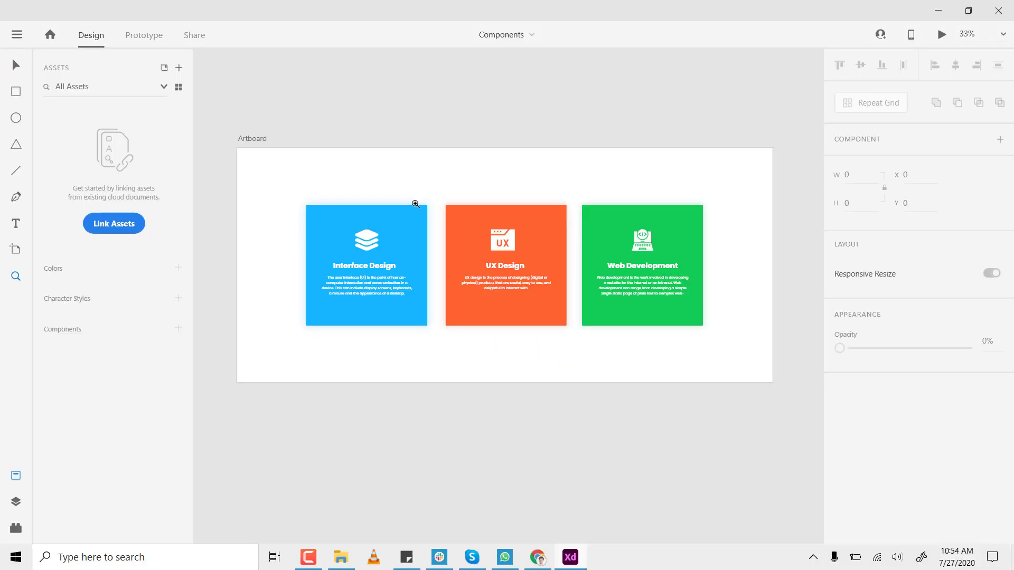
pyautogui.scroll(3, 414, 204)
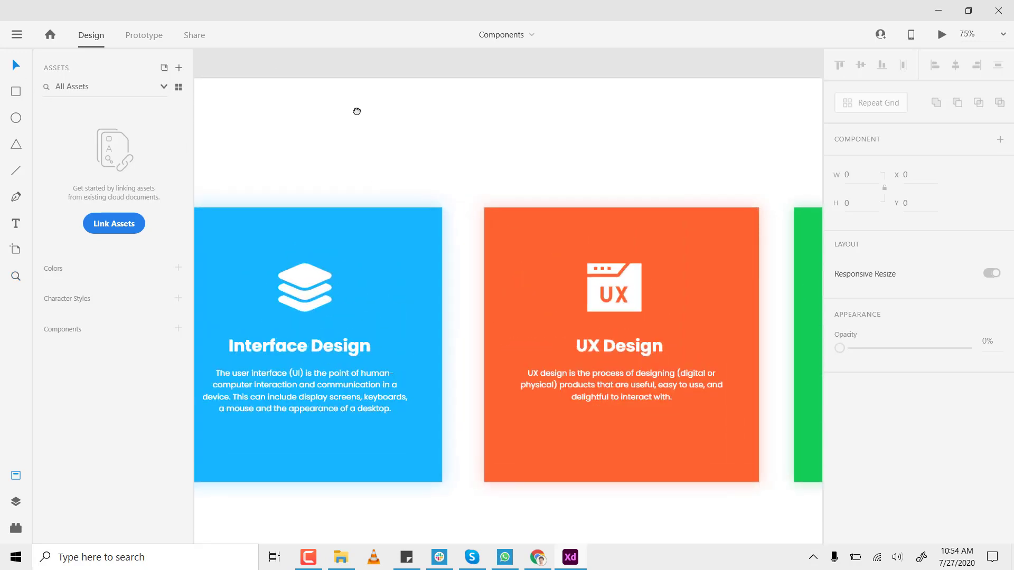
pyautogui.moveTo(357, 111); pyautogui.dragTo(410, 76)
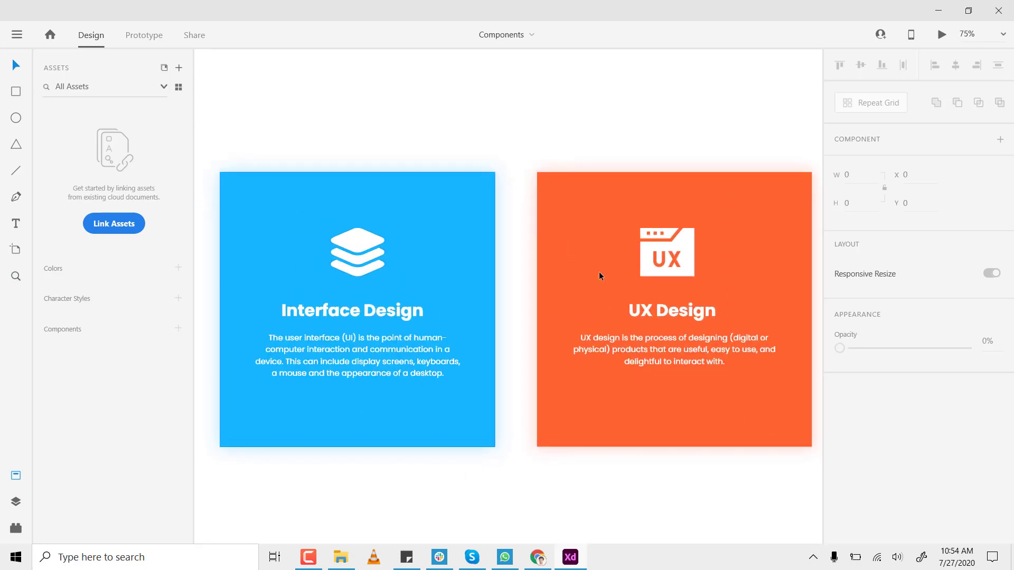
pyautogui.hscroll(6, 516, 319)
pyautogui.scroll(1, 516, 319)
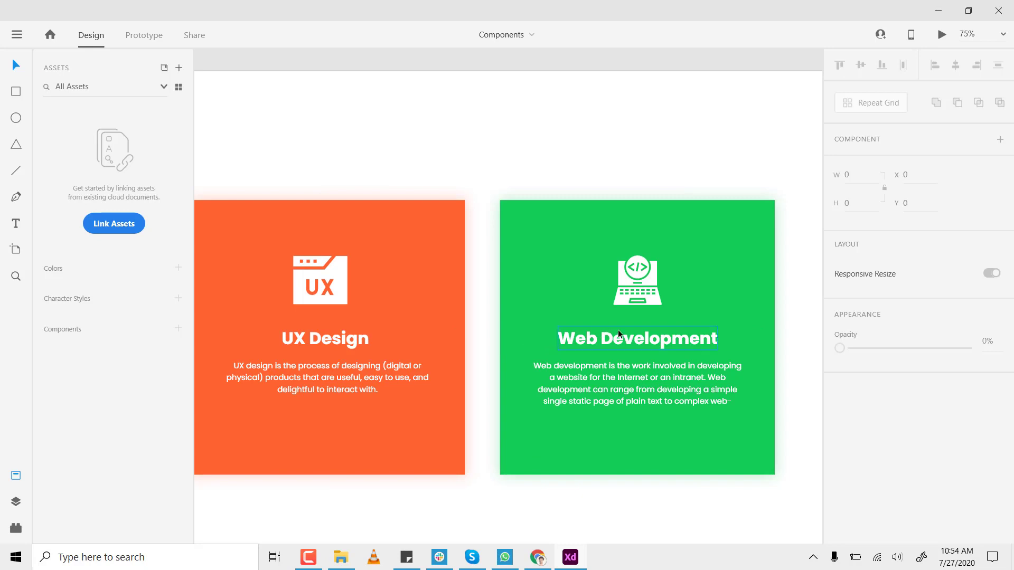
pyautogui.scroll(-5, 552, 348)
pyautogui.moveTo(415, 296); pyautogui.dragTo(444, 269)
pyautogui.scroll(2, 438, 299)
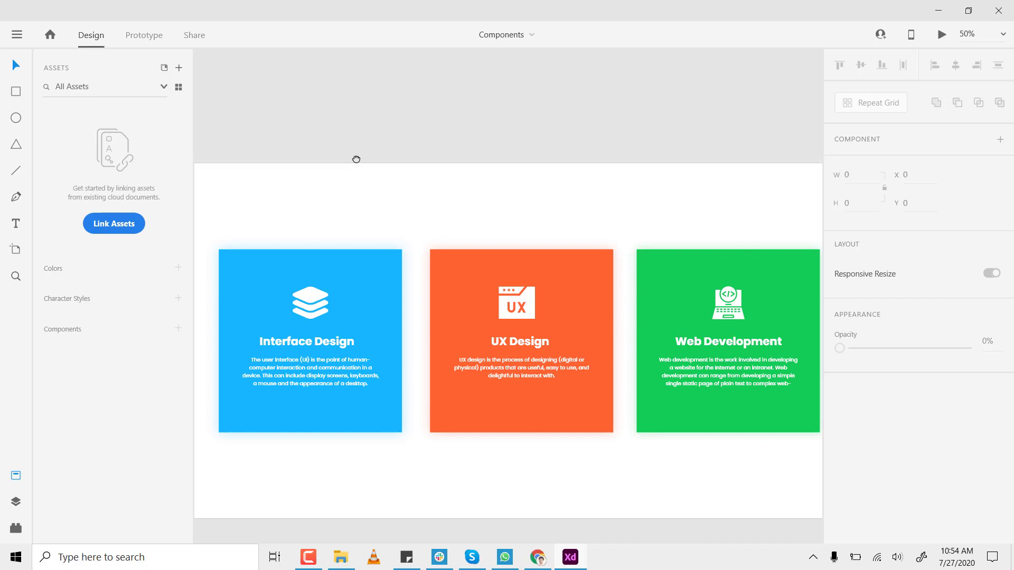
pyautogui.scroll(-1, 364, 201)
pyautogui.hscroll(-1, 364, 201)
# - Inspect the background shapes of the blue, orange and green cards one after another
pyautogui.click(383, 252)
pyautogui.click(477, 248)
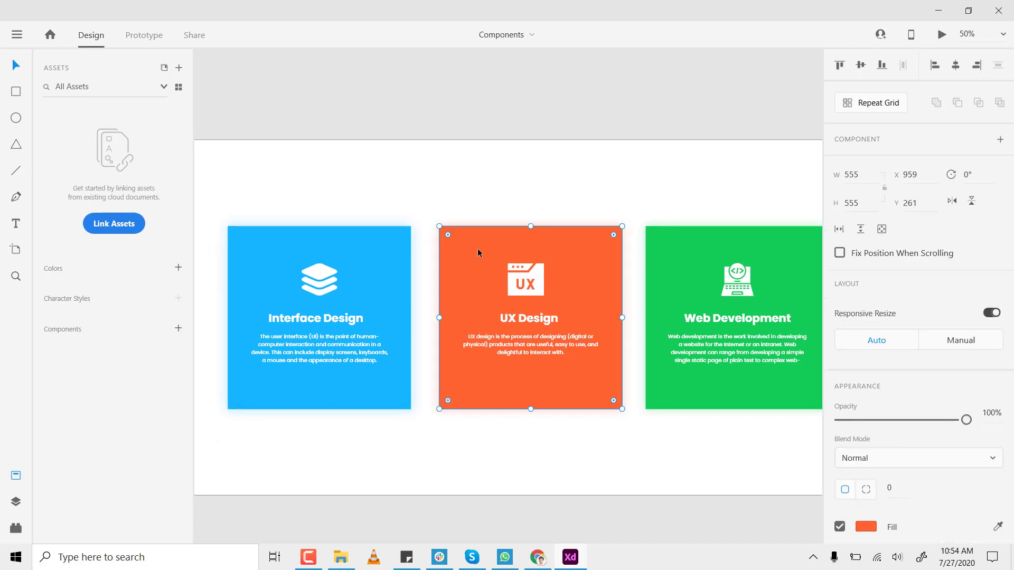
pyautogui.click(673, 259)
pyautogui.click(579, 255)
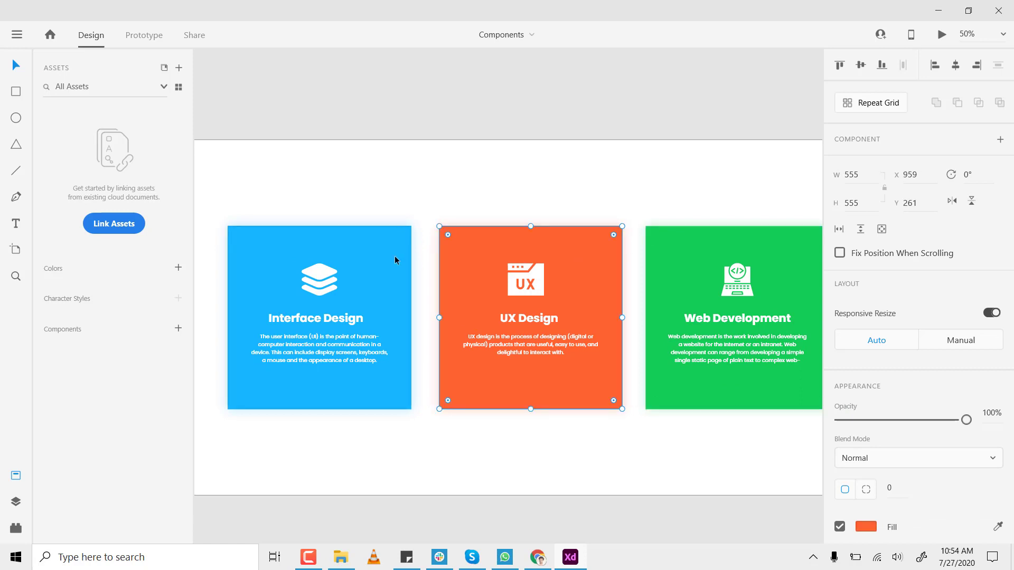
pyautogui.click(397, 258)
pyautogui.click(475, 253)
pyautogui.click(658, 240)
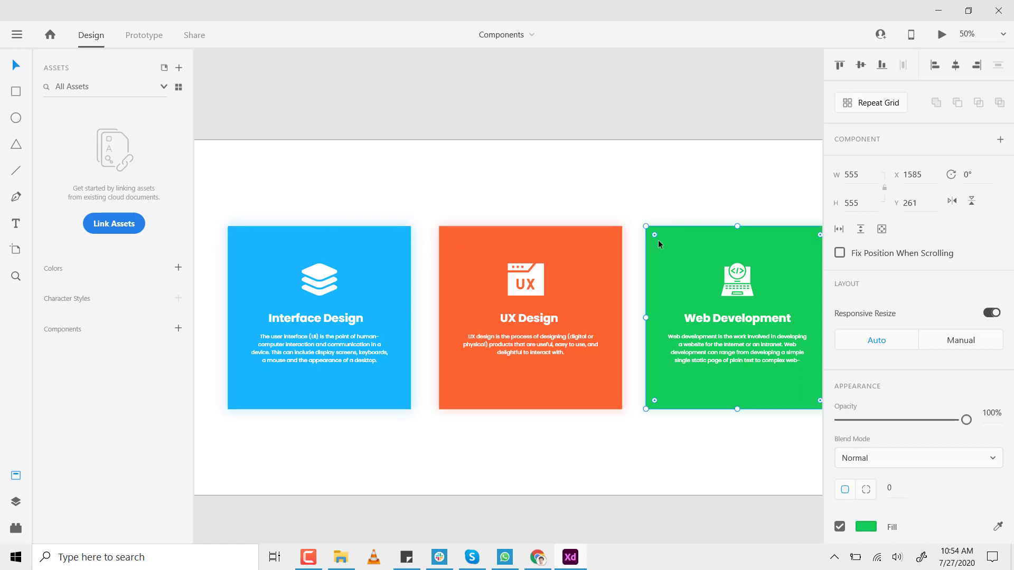
pyautogui.click(385, 240)
pyautogui.click(449, 242)
pyautogui.click(684, 258)
pyautogui.click(417, 123)
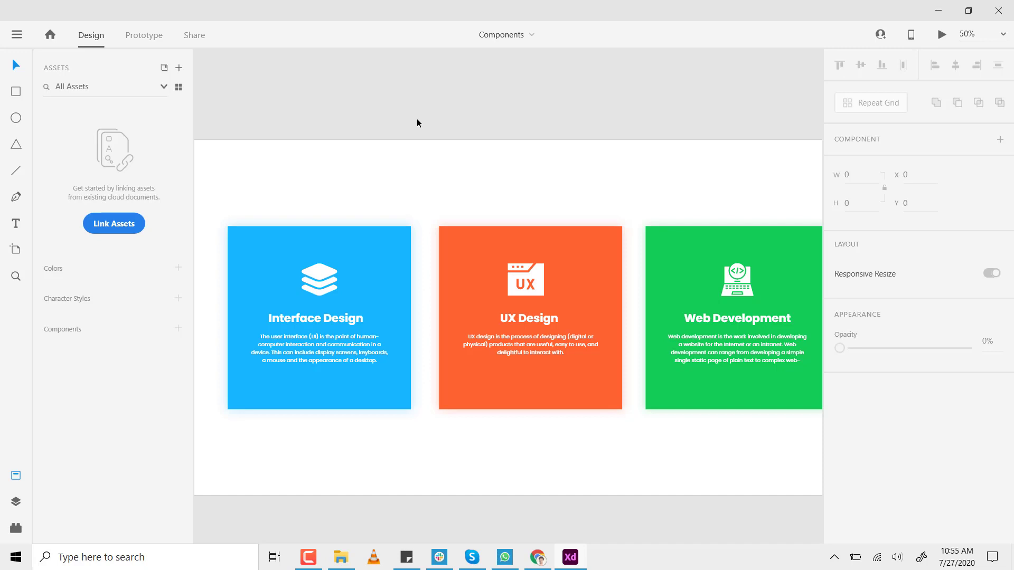
# - Save the fill colors of the three card backgrounds, #14B6FF, #FF6331 and #13CC55, as color assets
pyautogui.click(393, 252)
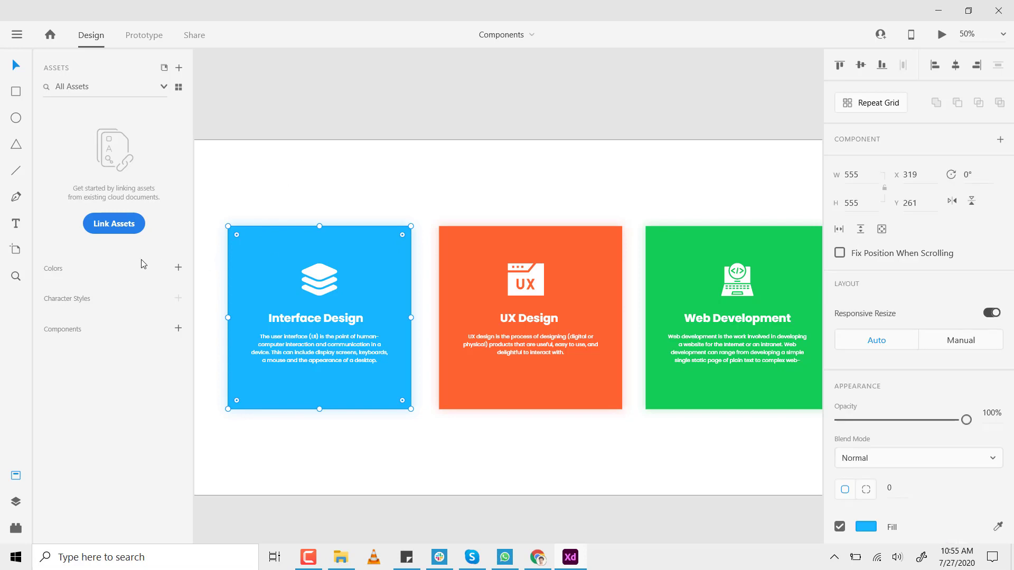
pyautogui.click(178, 268)
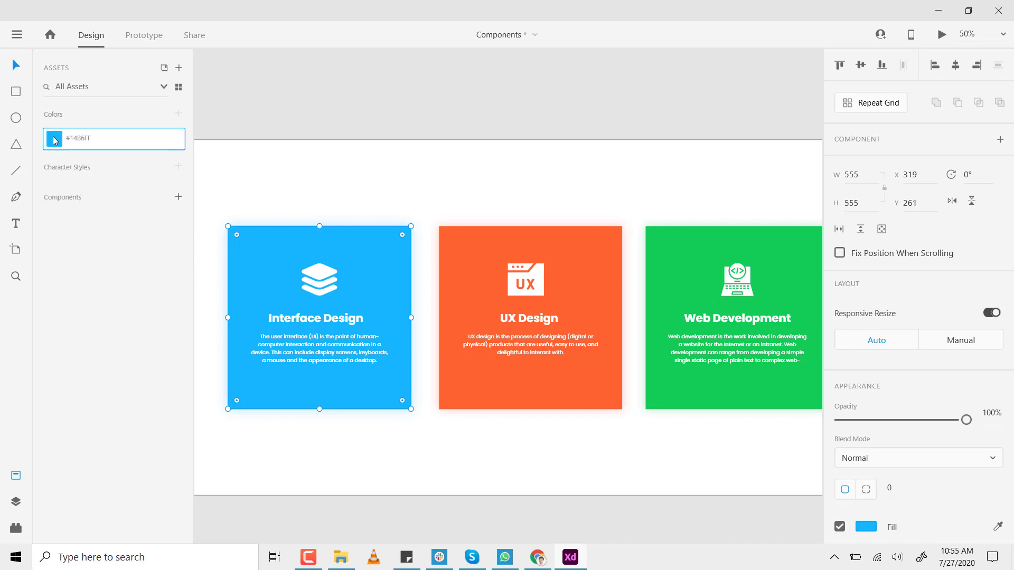
pyautogui.click(530, 266)
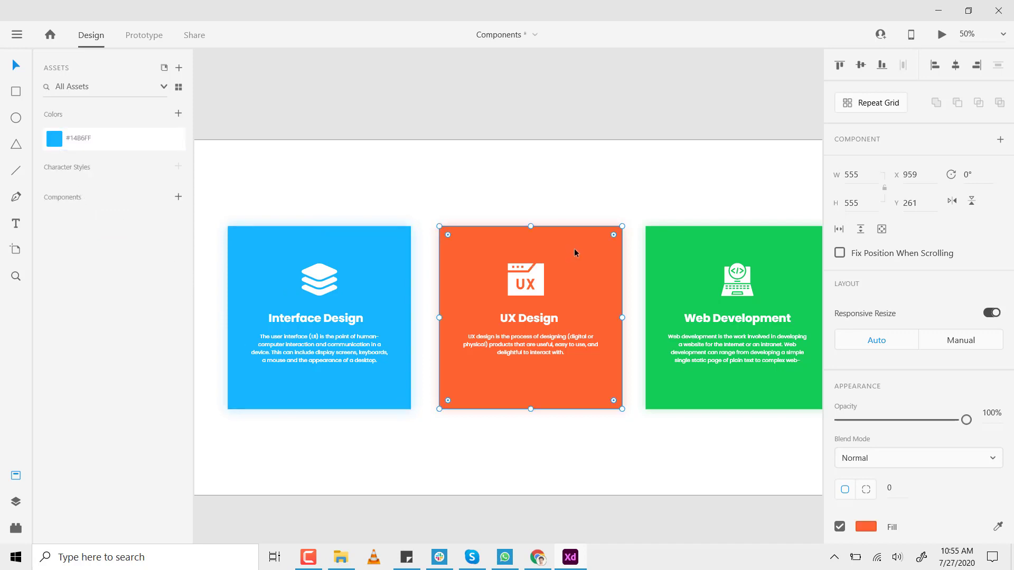
pyautogui.click(179, 114)
pyautogui.click(679, 251)
pyautogui.click(179, 114)
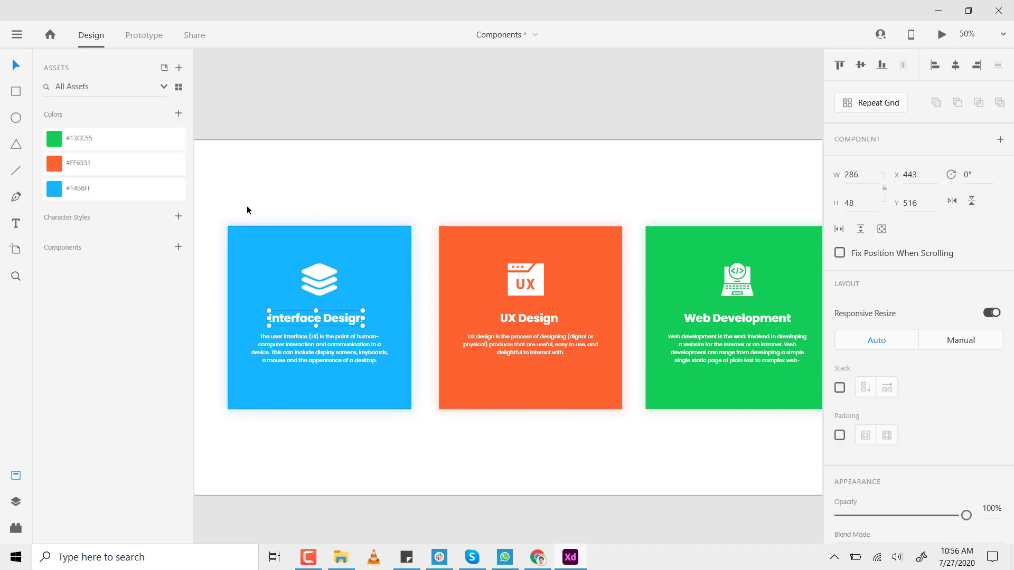
# - Make the whole blue Interface Design card a single component
pyautogui.moveTo(229, 184); pyautogui.dragTo(374, 464)
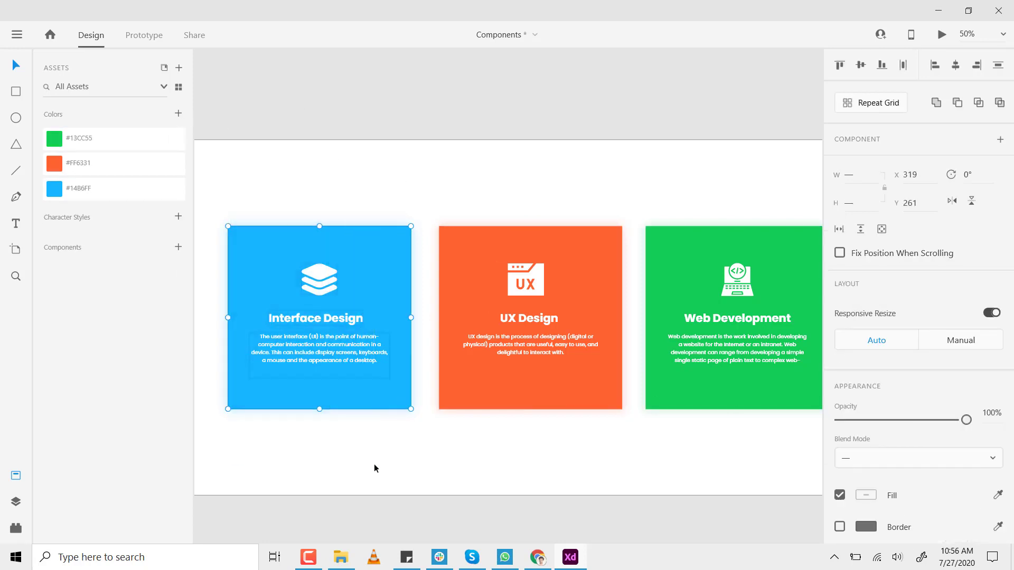
pyautogui.click(178, 248)
pyautogui.click(213, 461)
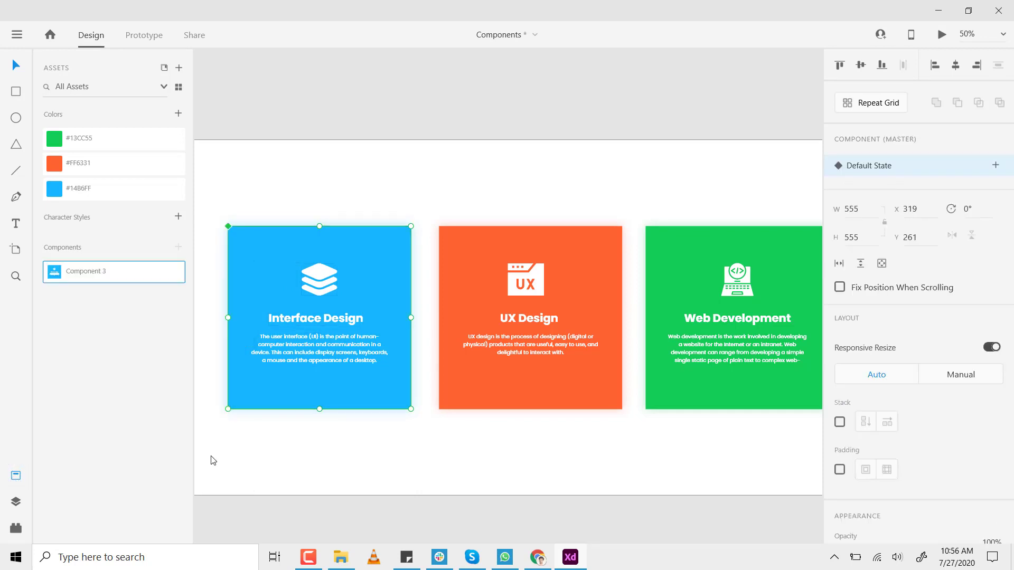
# - Save the Interface Design card's heading and its description text as two separate components
pyautogui.moveTo(461, 99); pyautogui.dragTo(480, 94)
pyautogui.moveTo(523, 200); pyautogui.dragTo(495, 112)
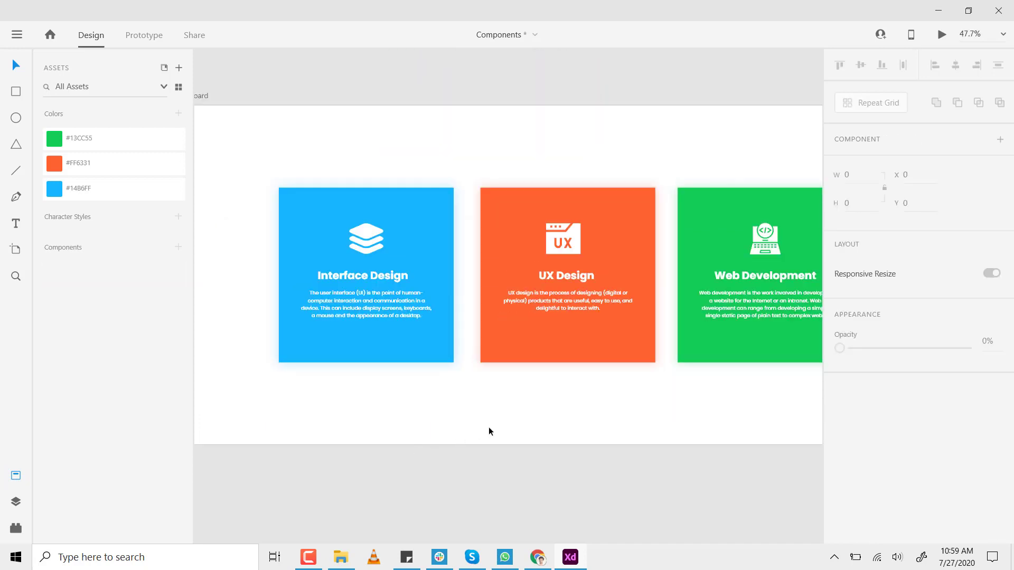
pyautogui.hscroll(1, 489, 417)
pyautogui.scroll(-1, 491, 409)
pyautogui.scroll(2, 460, 385)
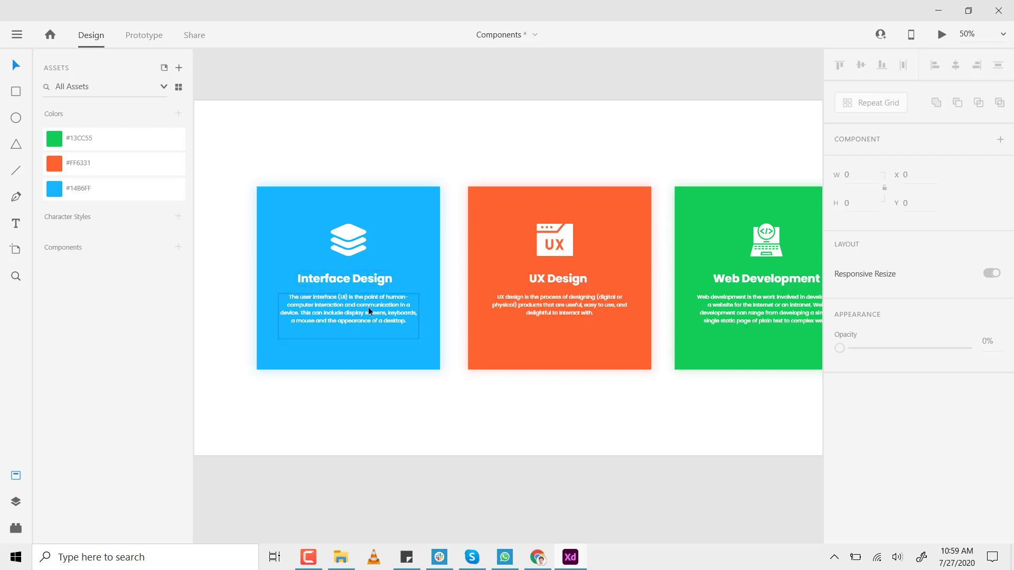
pyautogui.moveTo(376, 315); pyautogui.dragTo(389, 281)
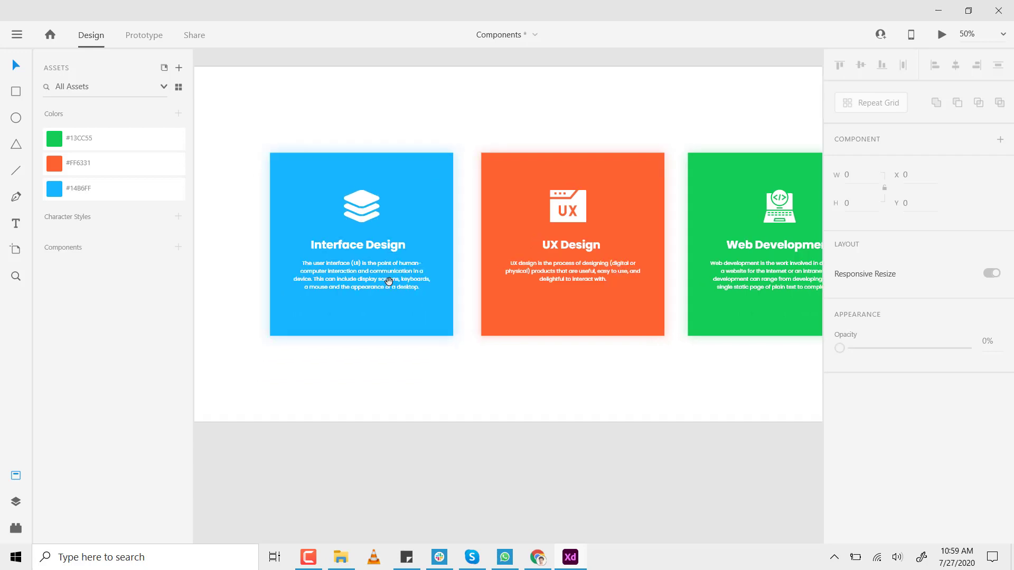
pyautogui.click(381, 243)
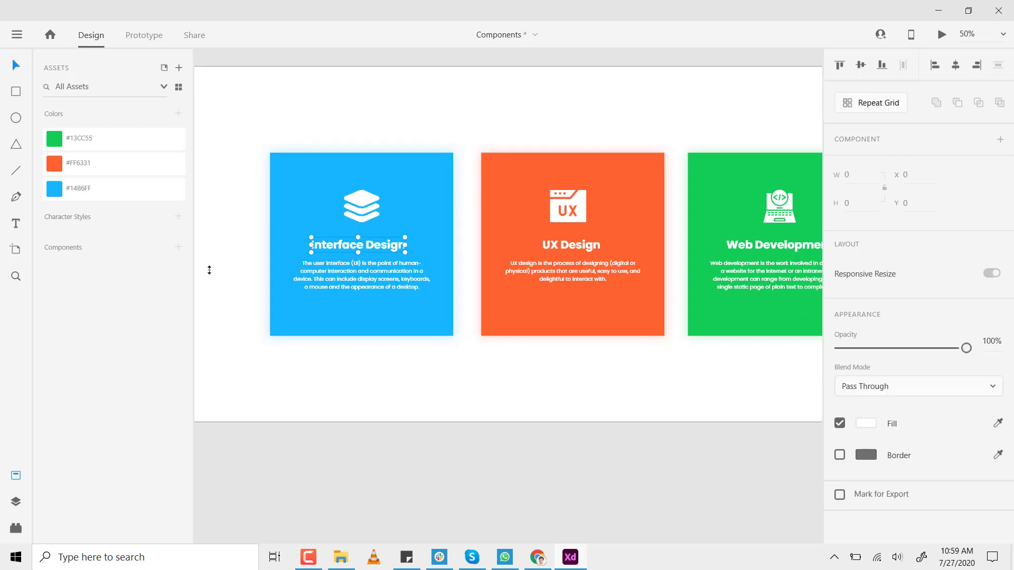
pyautogui.click(178, 246)
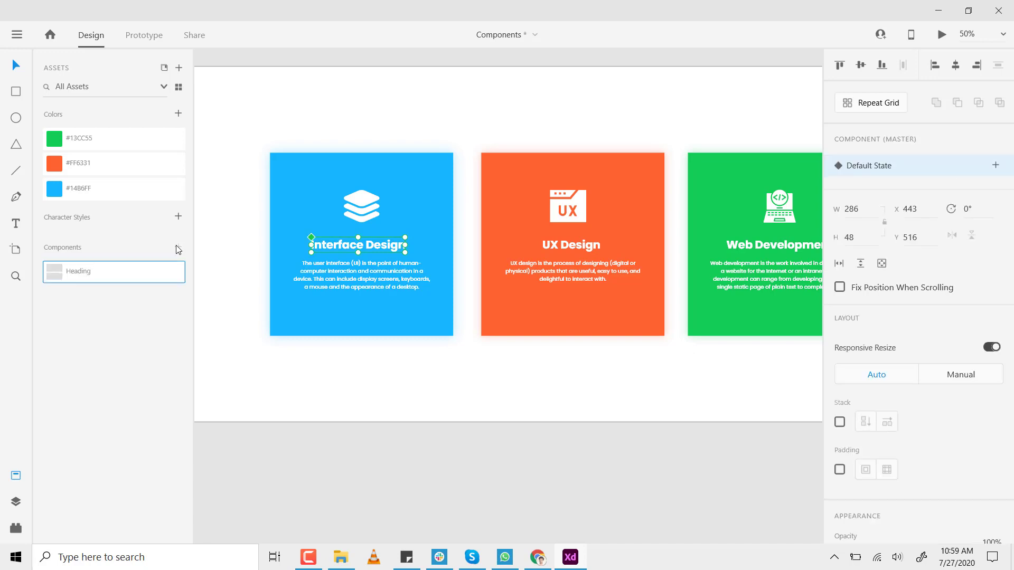
pyautogui.click(347, 275)
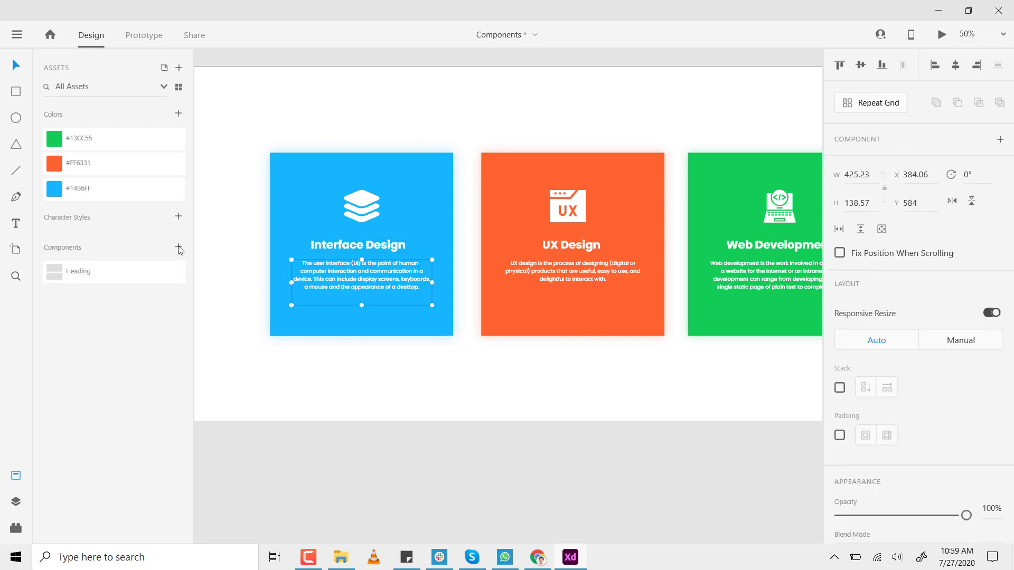
pyautogui.click(178, 246)
# - Duplicate the artboard and place the copy directly below the original
pyautogui.scroll(-3, 509, 401)
pyautogui.scroll(-4, 509, 401)
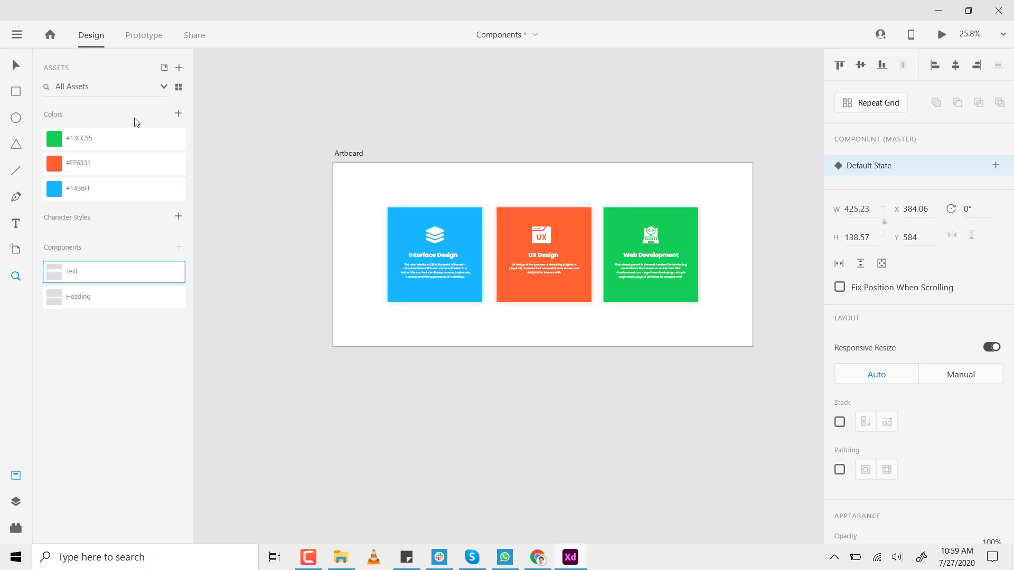
pyautogui.moveTo(392, 206); pyautogui.dragTo(353, 166)
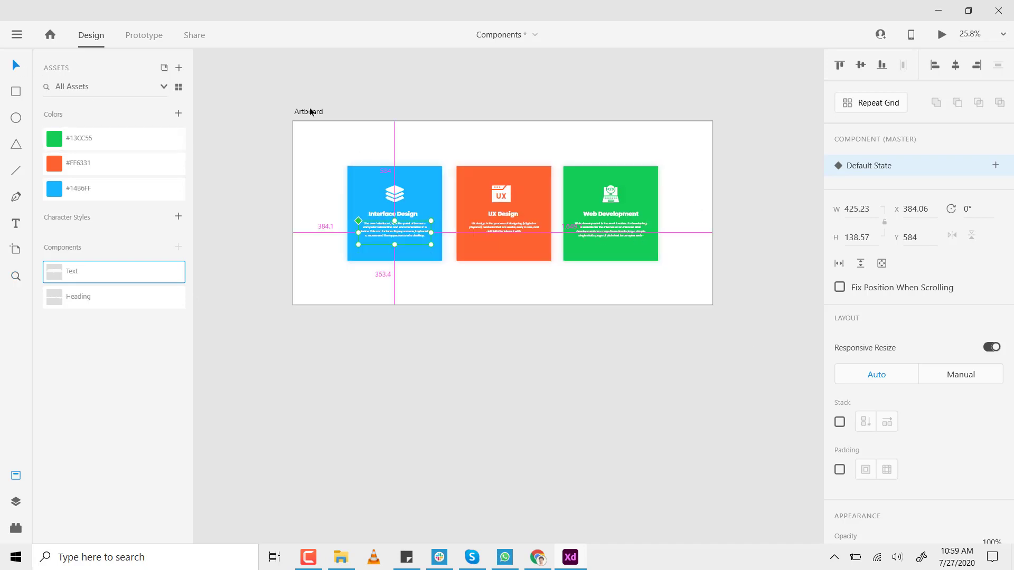
pyautogui.moveTo(310, 110); pyautogui.dragTo(310, 332)
pyautogui.moveTo(433, 369); pyautogui.dragTo(407, 244)
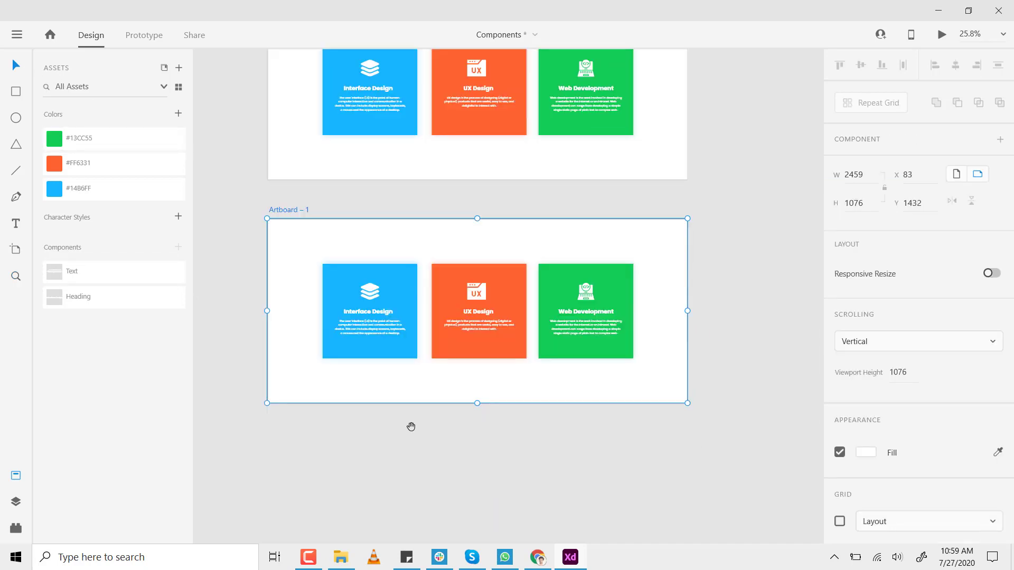
# - Delete all three cards from the duplicated artboard and extend its height downward to about 1550
pyautogui.moveTo(312, 258); pyautogui.dragTo(651, 359)
pyautogui.hotkey('ctrl', 'a')
pyautogui.press('Delete')
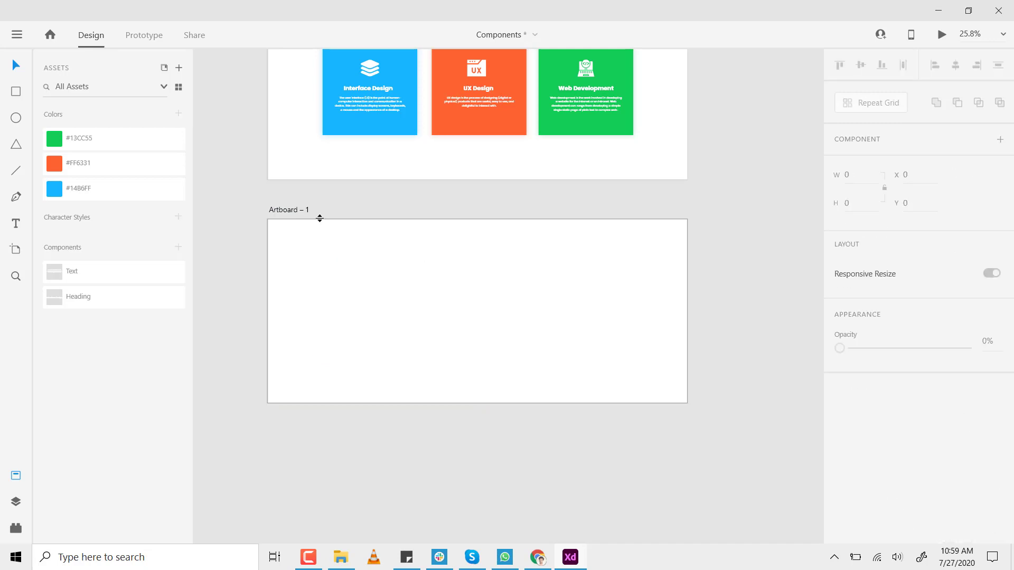
pyautogui.click(277, 210)
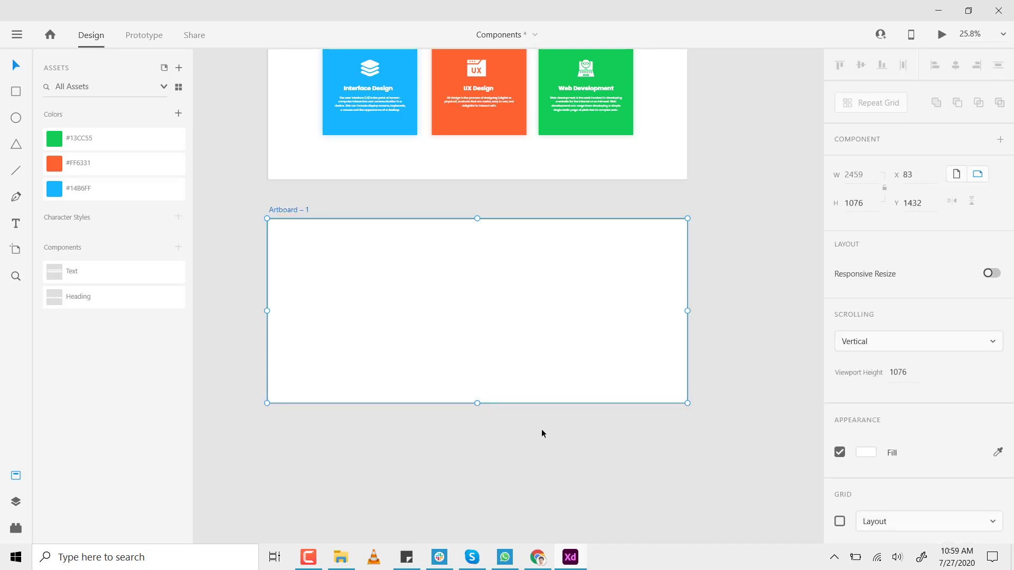
pyautogui.moveTo(477, 404); pyautogui.dragTo(477, 484)
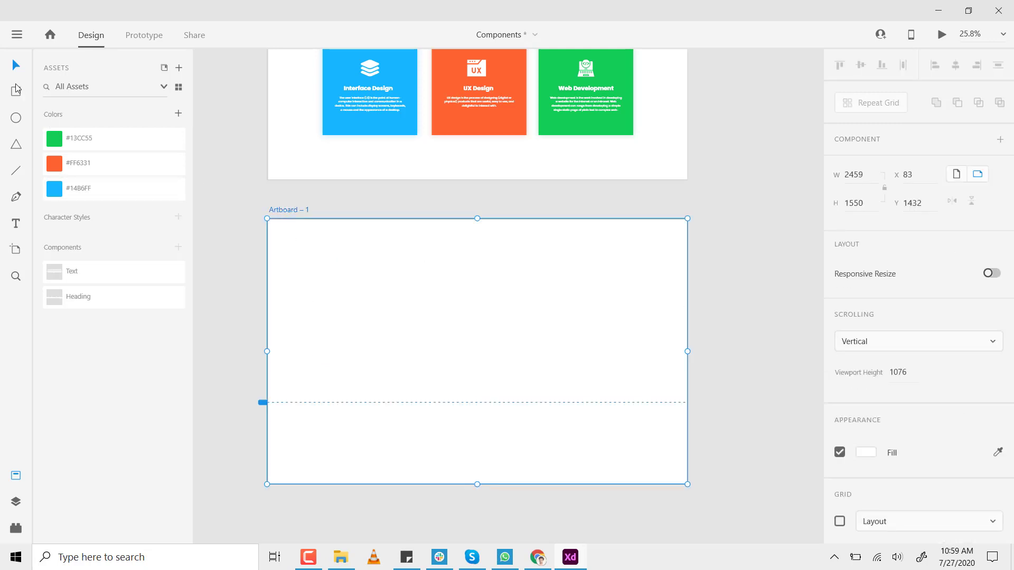
# - Draw a rectangle about 582 by 984 on the left of the empty artboard, filled with the saved blue #14B6FF and without a border
pyautogui.moveTo(304, 238)
pyautogui.mouseDown()
pyautogui.moveTo(382, 410)
pyautogui.moveTo(404, 404)
pyautogui.mouseUp()
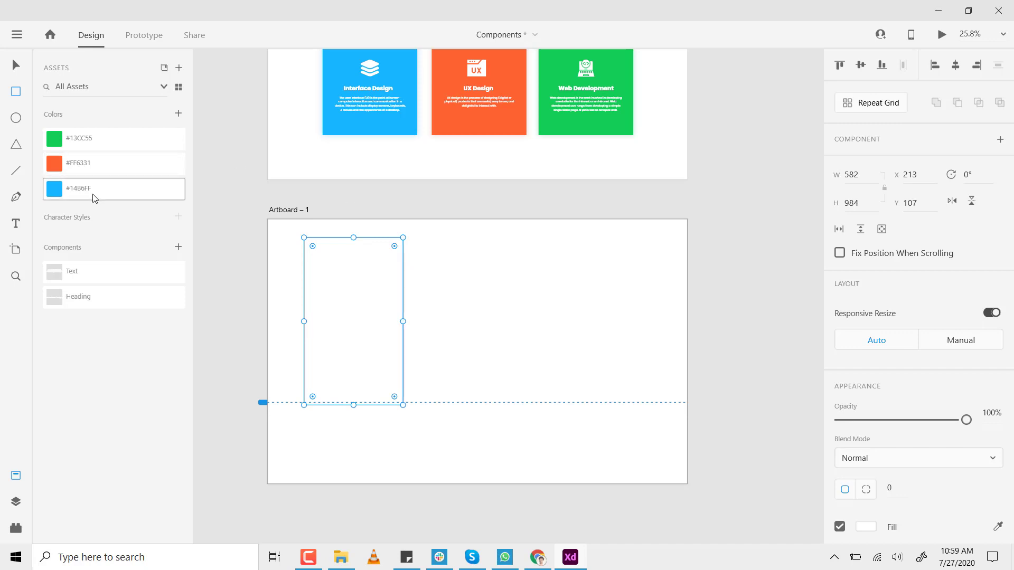
pyautogui.click(57, 194)
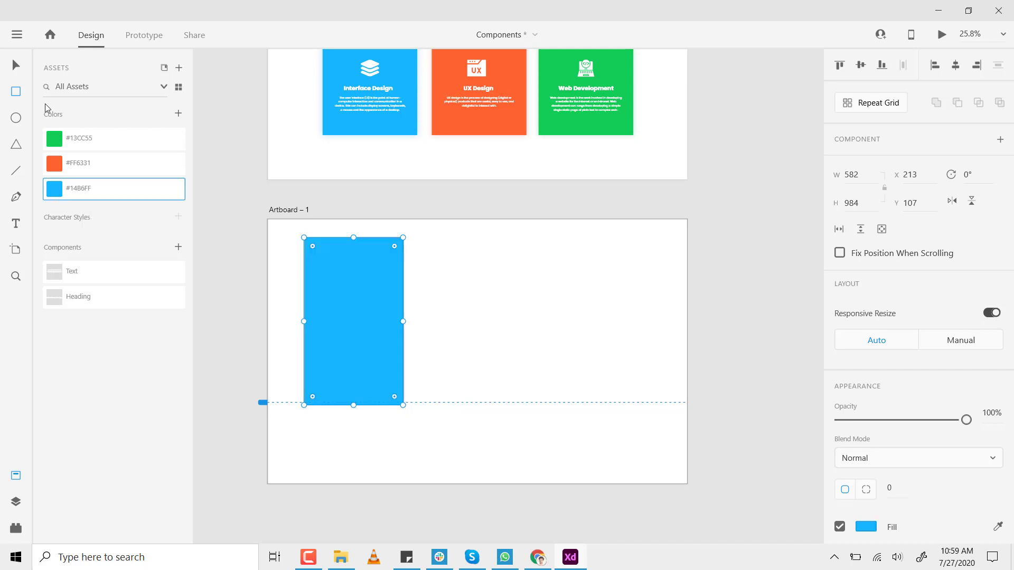
pyautogui.scroll(-1, 851, 470)
pyautogui.scroll(-3, 852, 470)
pyautogui.click(840, 424)
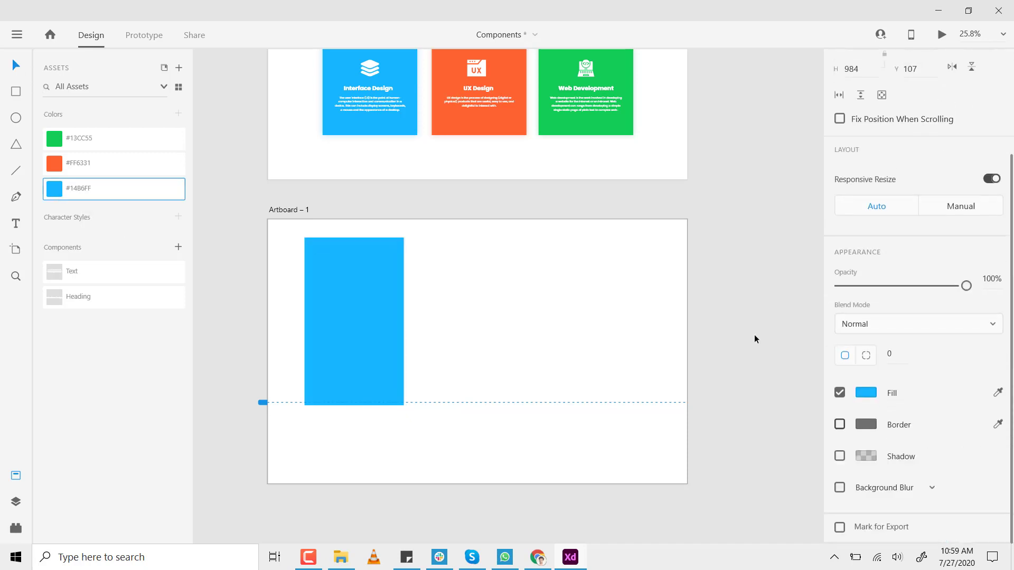
# - Add a shadow to the blue rectangle with a Y offset of 0 and a blur of 28
pyautogui.scroll(1, 507, 294)
pyautogui.press('z')
pyautogui.scroll(2, 507, 294)
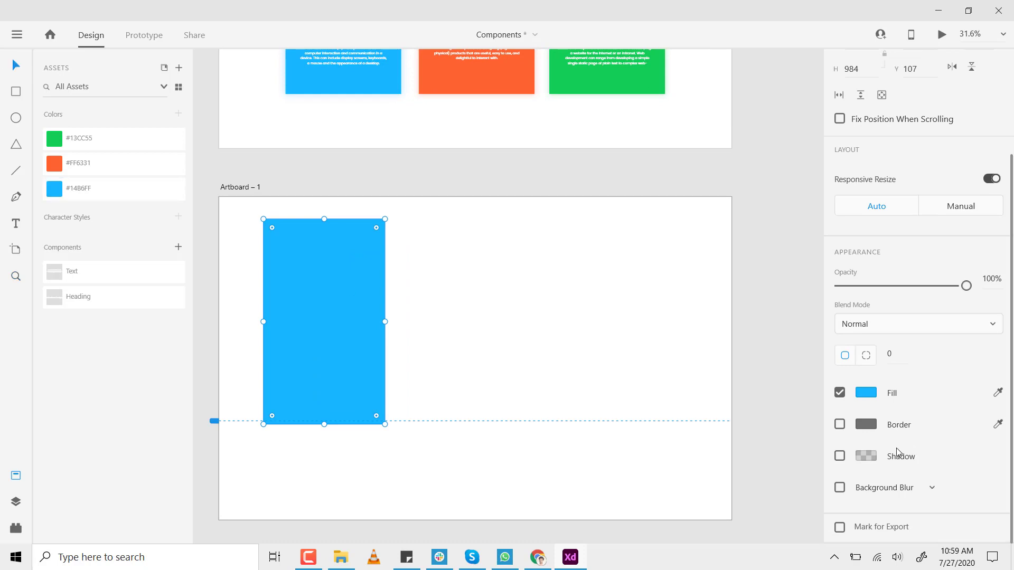
pyautogui.click(841, 456)
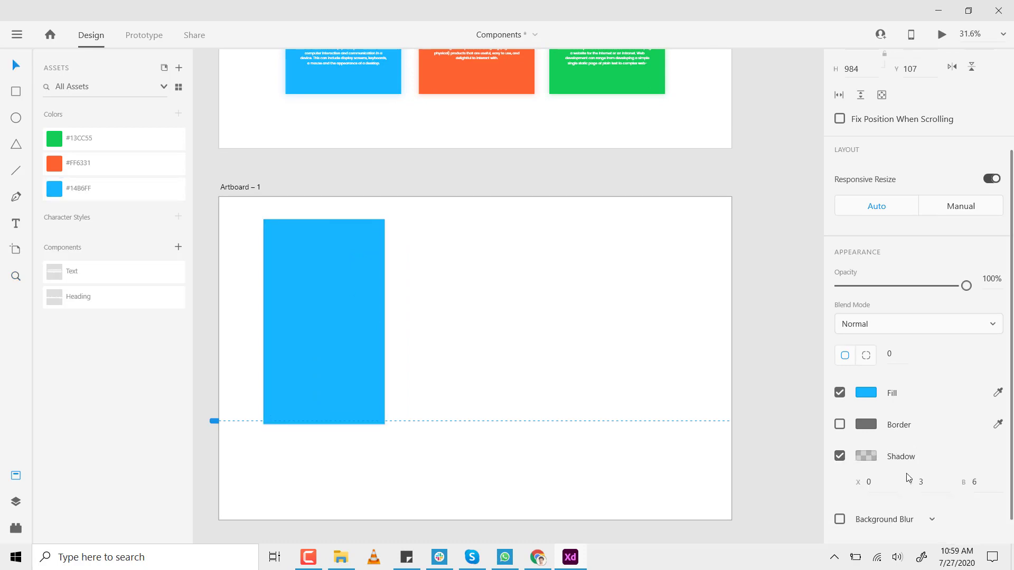
pyautogui.click(904, 484)
pyautogui.write('0')
pyautogui.click(965, 484)
pyautogui.write('28')
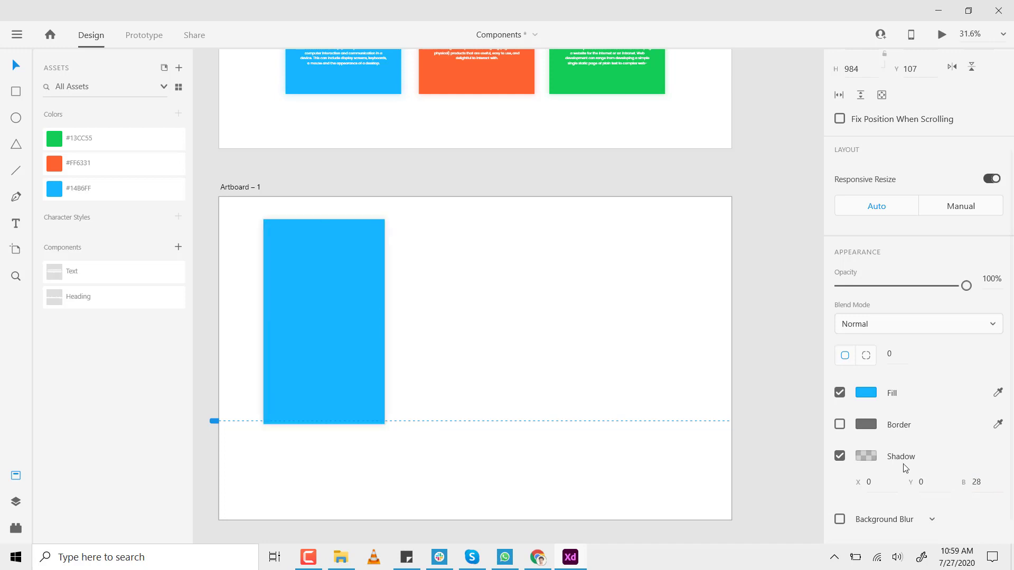
# - Color the blue rectangle's shadow with the saved blue #14B6FF at 35% opacity
pyautogui.click(866, 456)
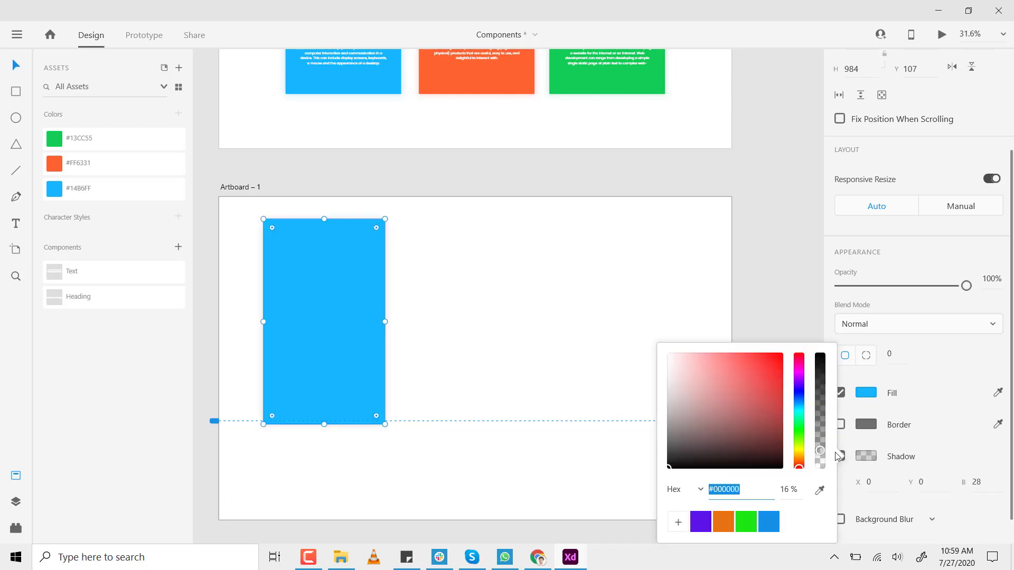
pyautogui.rightClick(63, 193)
pyautogui.click(85, 219)
pyautogui.hotkey('ctrl', 'c')
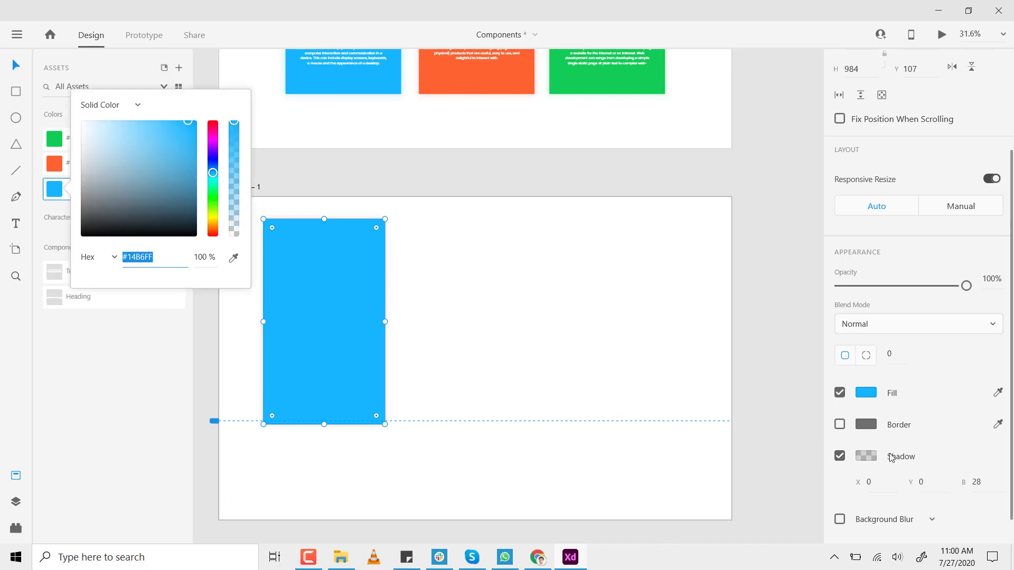
pyautogui.click(866, 458)
pyautogui.click(866, 457)
pyautogui.hotkey('ctrl', 'v')
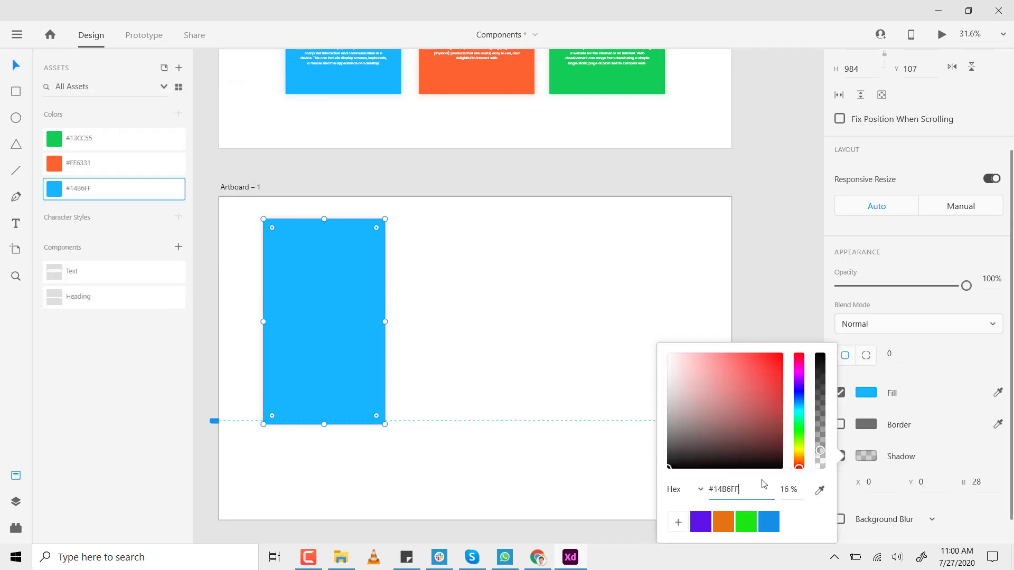
pyautogui.press('Return')
pyautogui.click(791, 490)
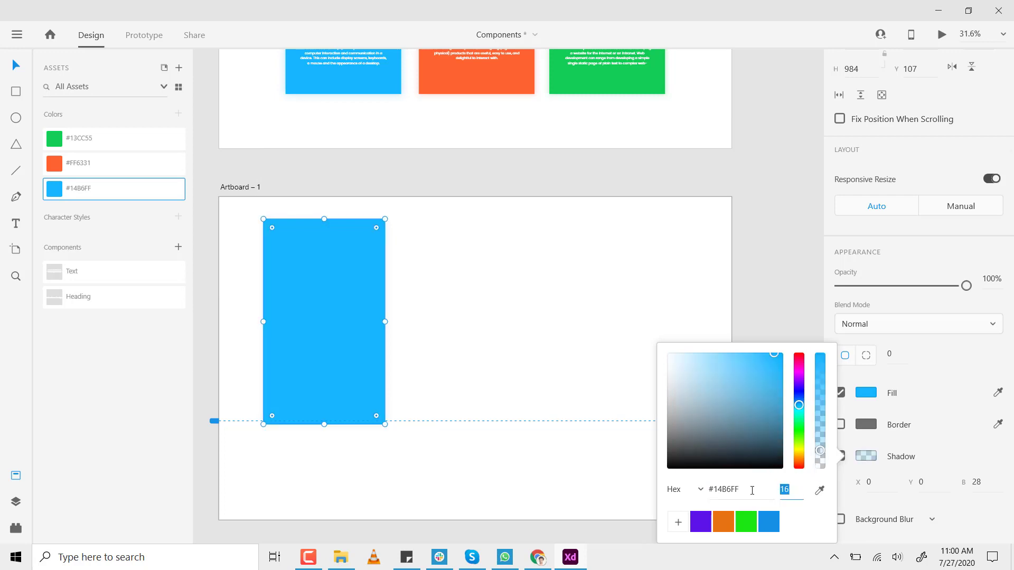
pyautogui.write('35')
pyautogui.press('Return')
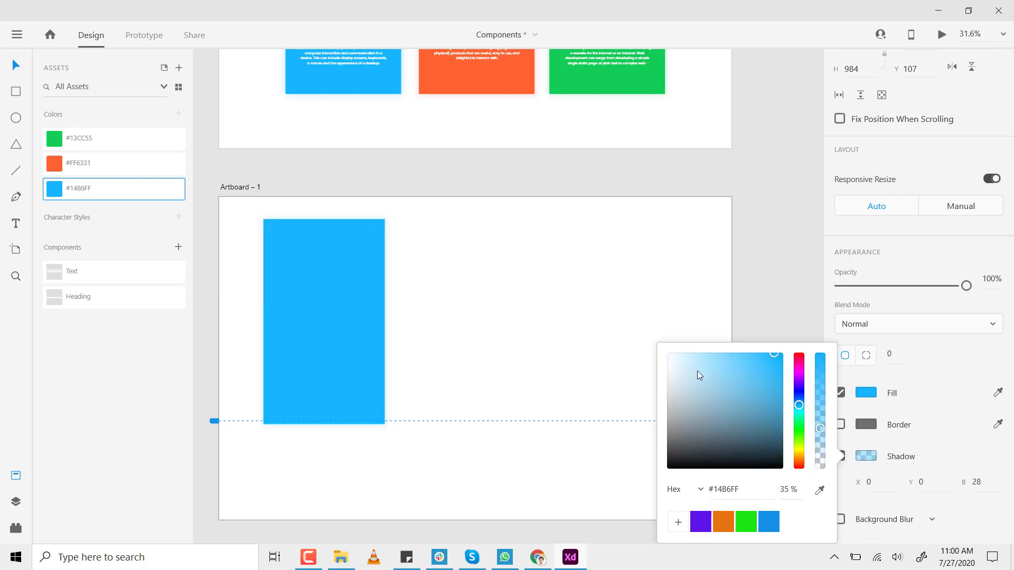
pyautogui.click(778, 212)
# - Move the blue rectangle to about X 74, Y 45 and shorten the artboard so it ends just below the rectangle
pyautogui.moveTo(367, 319); pyautogui.dragTo(347, 310)
pyautogui.click(546, 490)
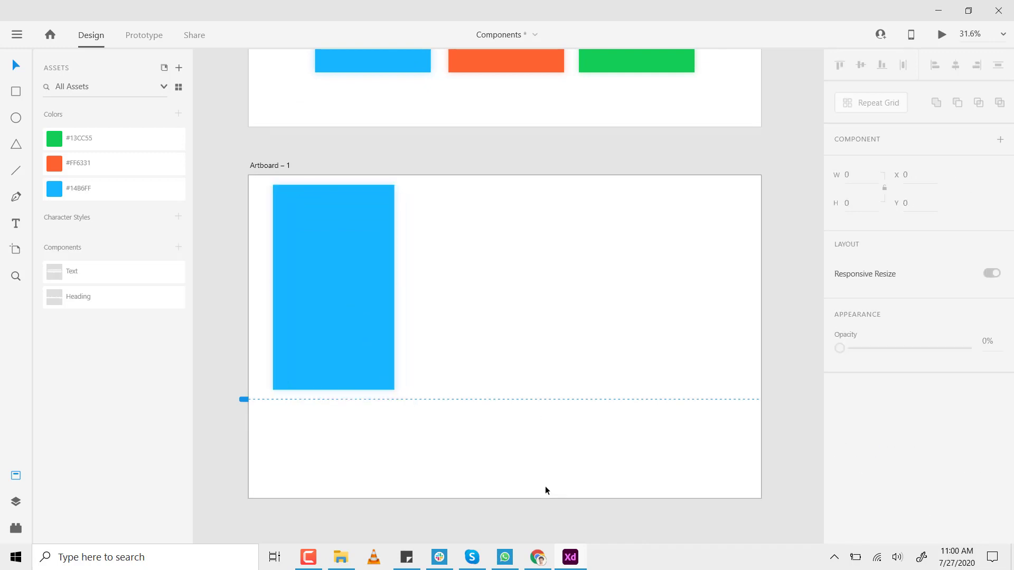
pyautogui.click(508, 497)
pyautogui.moveTo(505, 498); pyautogui.dragTo(547, 399)
pyautogui.click(534, 426)
pyautogui.scroll(1, 354, 334)
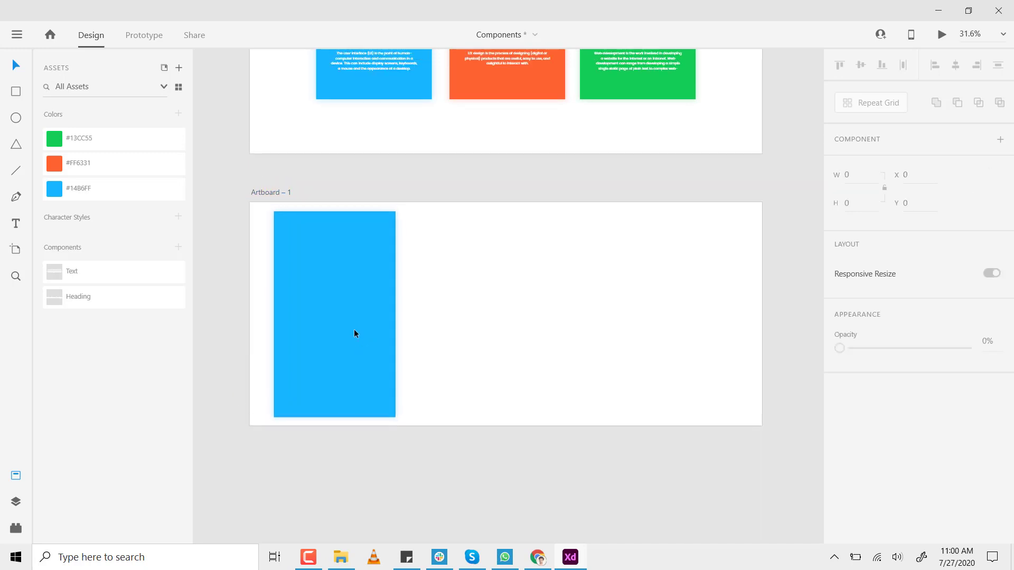
pyautogui.moveTo(354, 334); pyautogui.dragTo(345, 336)
pyautogui.click(476, 444)
pyautogui.moveTo(460, 346); pyautogui.dragTo(480, 390)
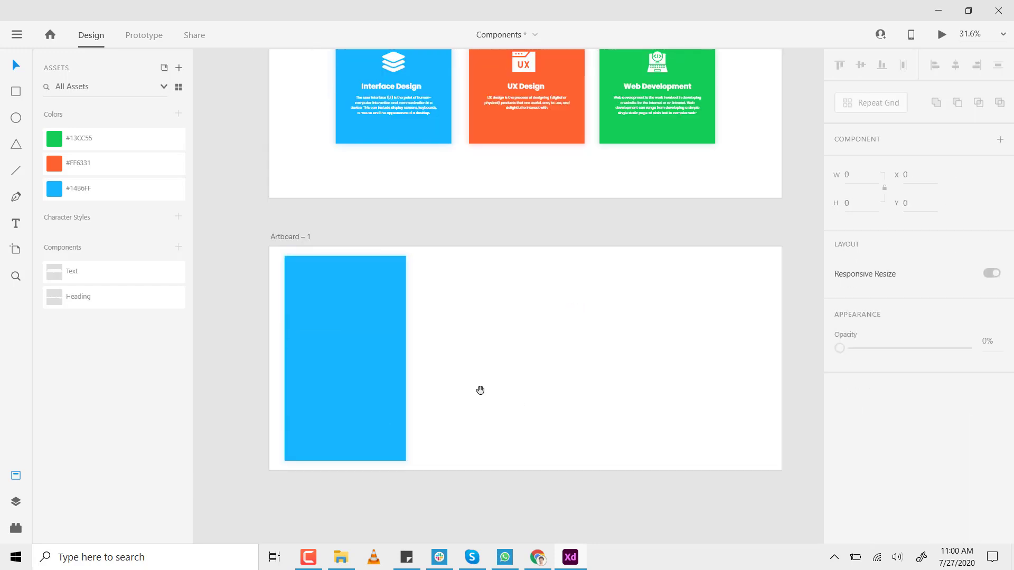
# - Copy the layers icon from the Interface Design card onto the upper part of the blue rectangle
pyautogui.moveTo(470, 294); pyautogui.dragTo(439, 312)
pyautogui.click(368, 102)
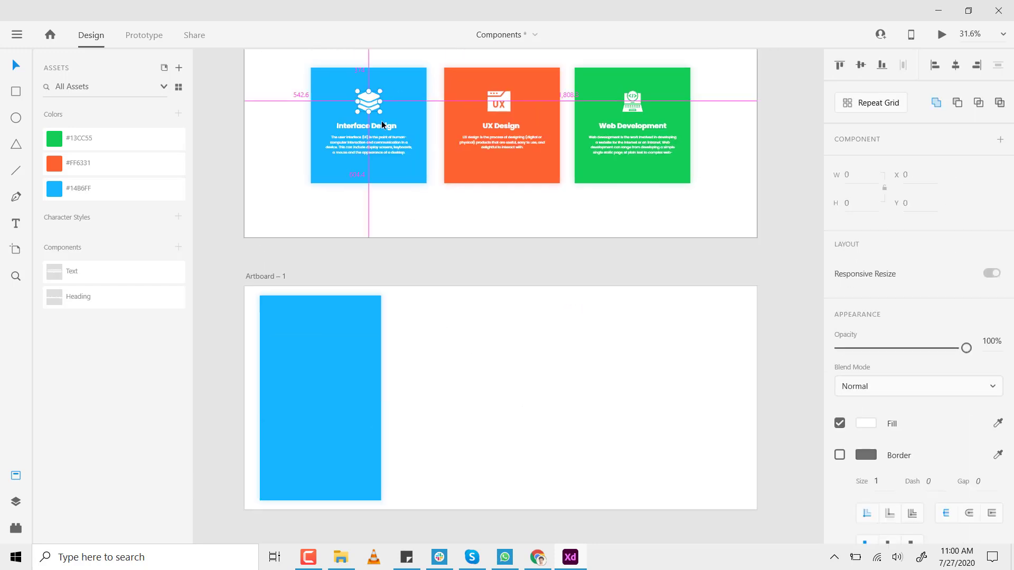
pyautogui.moveTo(381, 120); pyautogui.dragTo(314, 334)
pyautogui.click(548, 389)
# - Place the saved Heading and Text components on the blue rectangle, centered beneath the layers icon
pyautogui.scroll(-1, 547, 389)
pyautogui.hscroll(-1, 547, 389)
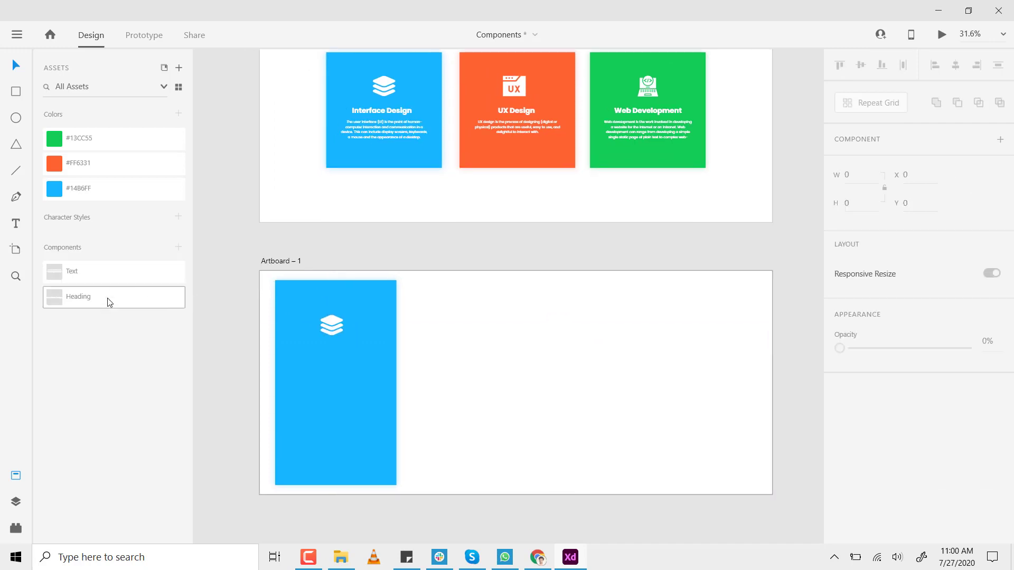
pyautogui.moveTo(98, 302); pyautogui.dragTo(344, 379)
pyautogui.moveTo(98, 280); pyautogui.dragTo(356, 431)
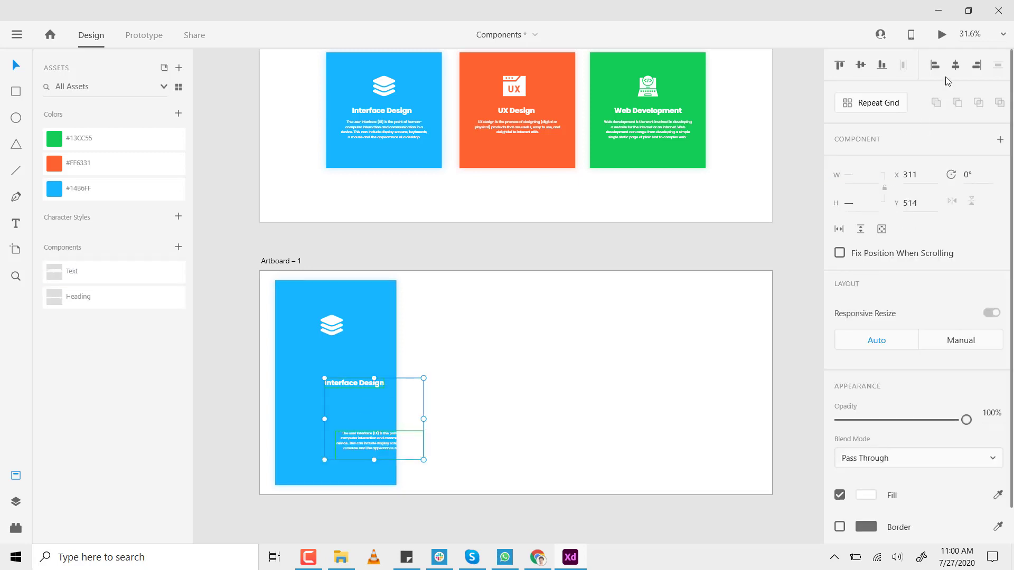
pyautogui.keyDown('shift'); pyautogui.click(378, 384); pyautogui.keyUp('shift')
pyautogui.moveTo(378, 382); pyautogui.dragTo(336, 360)
pyautogui.press('Escape')
pyautogui.moveTo(372, 430); pyautogui.dragTo(433, 259)
pyautogui.click(575, 389)
# - Move the icon, heading and description up the card and tighten the gap between the icon and the heading
pyautogui.press('z')
pyautogui.click(421, 329)
pyautogui.click(421, 327)
pyautogui.scroll(-2, 425, 275)
pyautogui.press('v')
pyautogui.click(367, 213)
pyautogui.keyDown('shift'); pyautogui.click(368, 278); pyautogui.keyUp('shift')
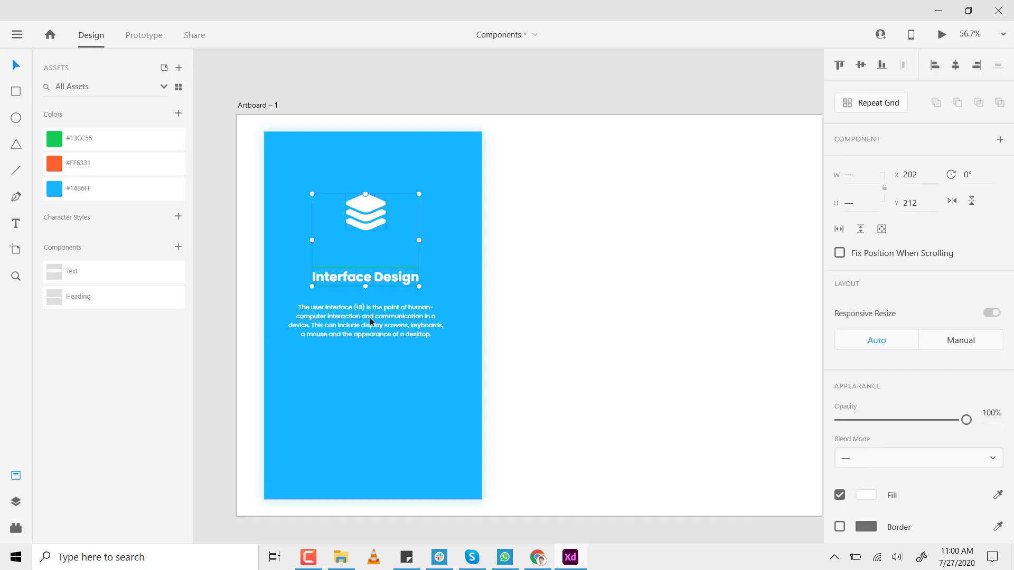
pyautogui.keyDown('shift'); pyautogui.click(371, 322); pyautogui.keyUp('shift')
pyautogui.moveTo(371, 209); pyautogui.dragTo(374, 183)
pyautogui.keyDown('shift'); pyautogui.click(373, 184); pyautogui.keyUp('shift')
pyautogui.moveTo(394, 303); pyautogui.dragTo(394, 294)
# - Align the icon and texts to the card's horizontal center and undo the vertical centering
pyautogui.hotkey('ctrl', 'a')
pyautogui.click(956, 65)
pyautogui.click(860, 65)
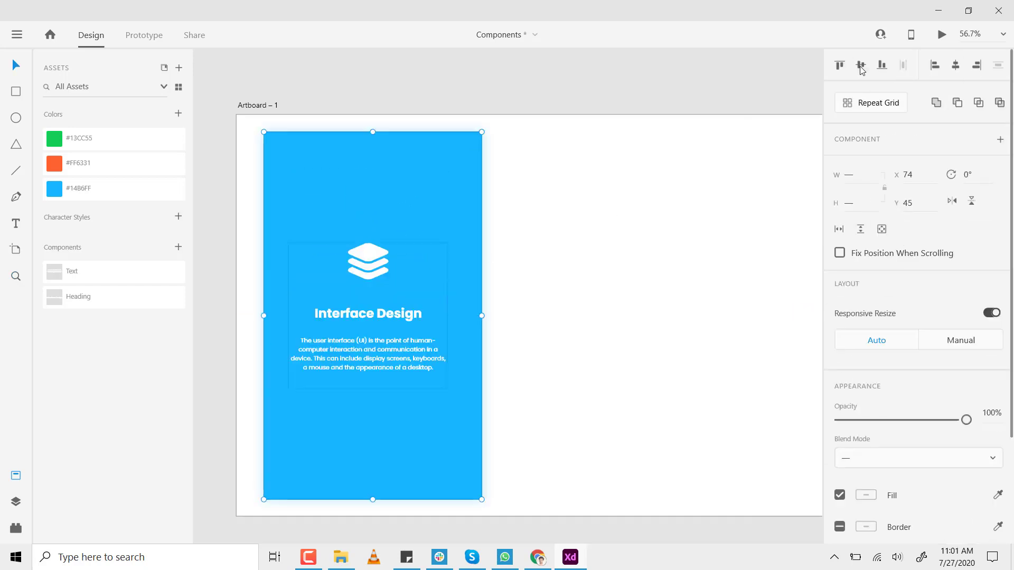
pyautogui.hotkey('ctrl', 'z')
pyautogui.click(663, 222)
# - Shorten the blue rectangle from its lower edge to a height of about 769 and save the document
pyautogui.click(402, 423)
pyautogui.moveTo(372, 499); pyautogui.dragTo(372, 419)
pyautogui.press('Escape')
pyautogui.moveTo(590, 307); pyautogui.dragTo(570, 315)
pyautogui.hotkey('ctrl', 's')
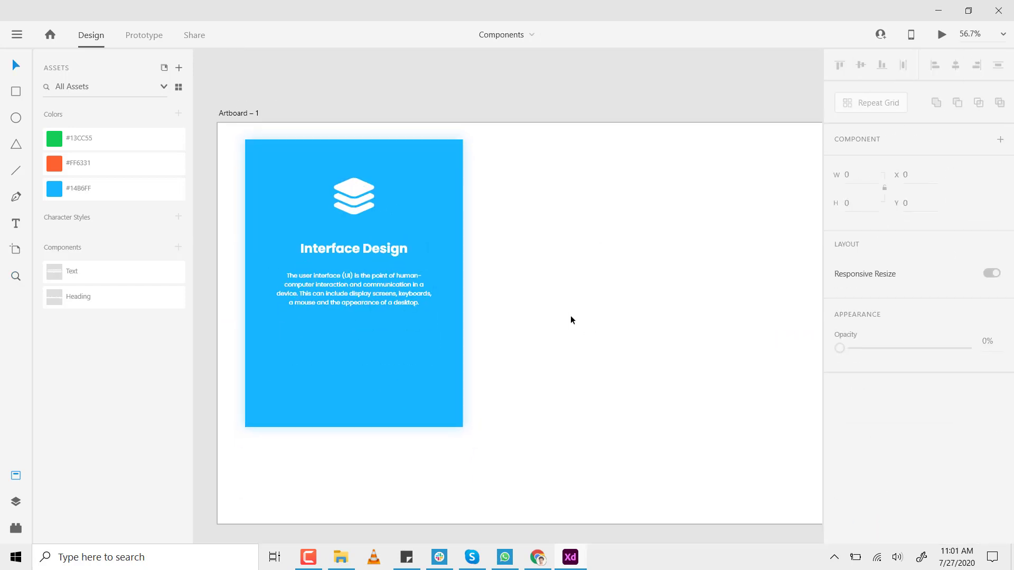
# - Draw a rectangle about 86 high below the description, with no fill and a white border of size 2
pyautogui.click(17, 92)
pyautogui.moveTo(288, 353); pyautogui.dragTo(421, 386)
pyautogui.scroll(-3, 885, 441)
pyautogui.click(839, 378)
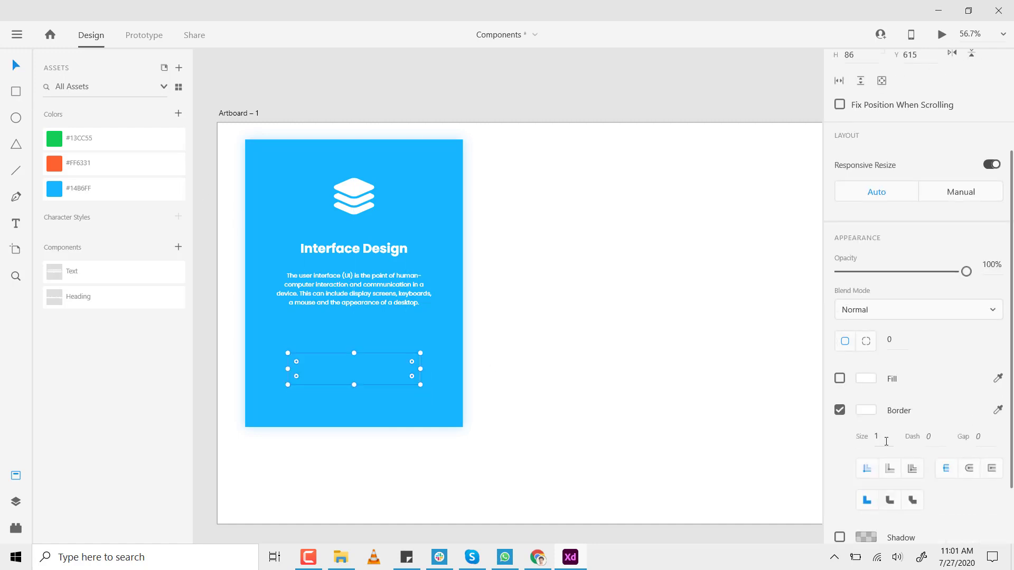
pyautogui.write('2')
# - Place the saved Text component for the button label and change its wording to "Learn more"
pyautogui.hotkey('ctrl', '1')
pyautogui.moveTo(362, 328); pyautogui.dragTo(385, 348)
pyautogui.moveTo(72, 271); pyautogui.dragTo(538, 399)
pyautogui.write('Learn more')
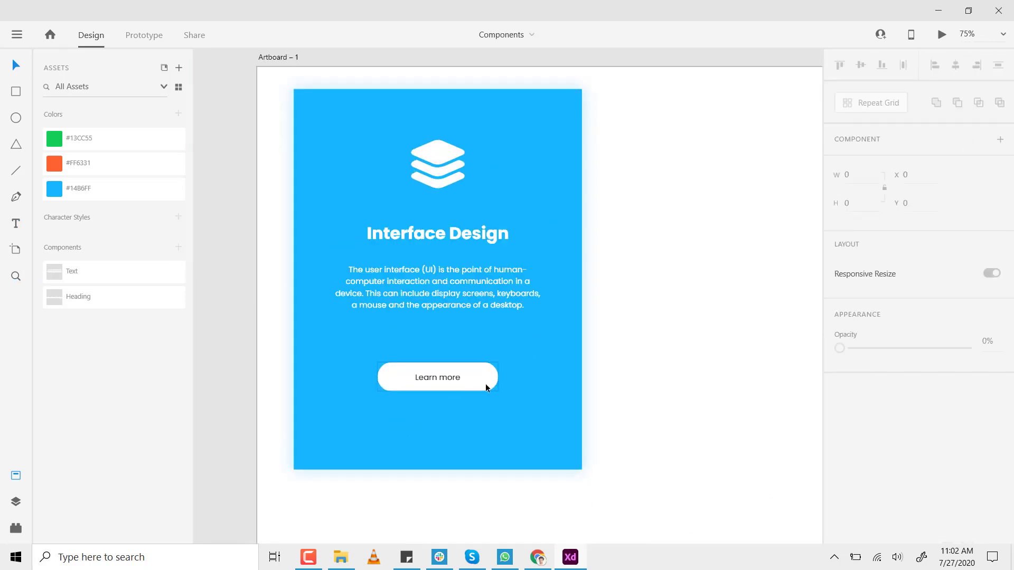
# - Center the "Learn more" label vertically in the white rounded button and save the button with its label as a component
pyautogui.click(457, 378)
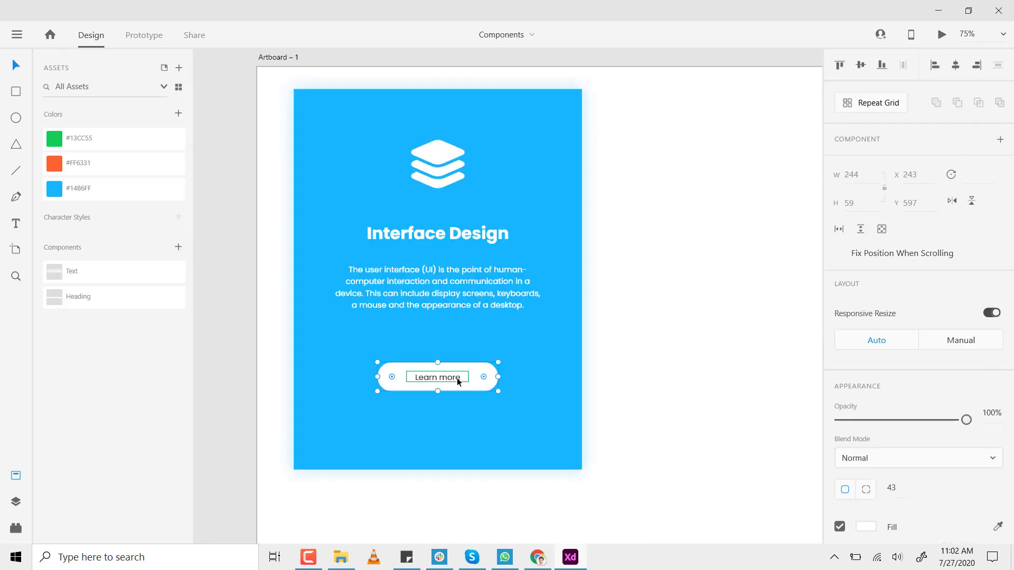
pyautogui.click(861, 64)
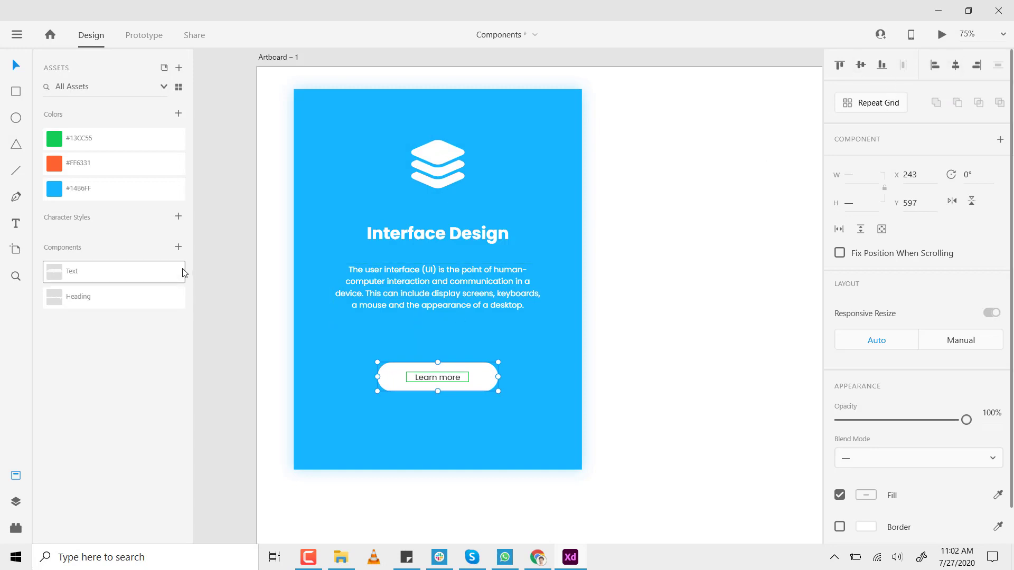
pyautogui.click(178, 248)
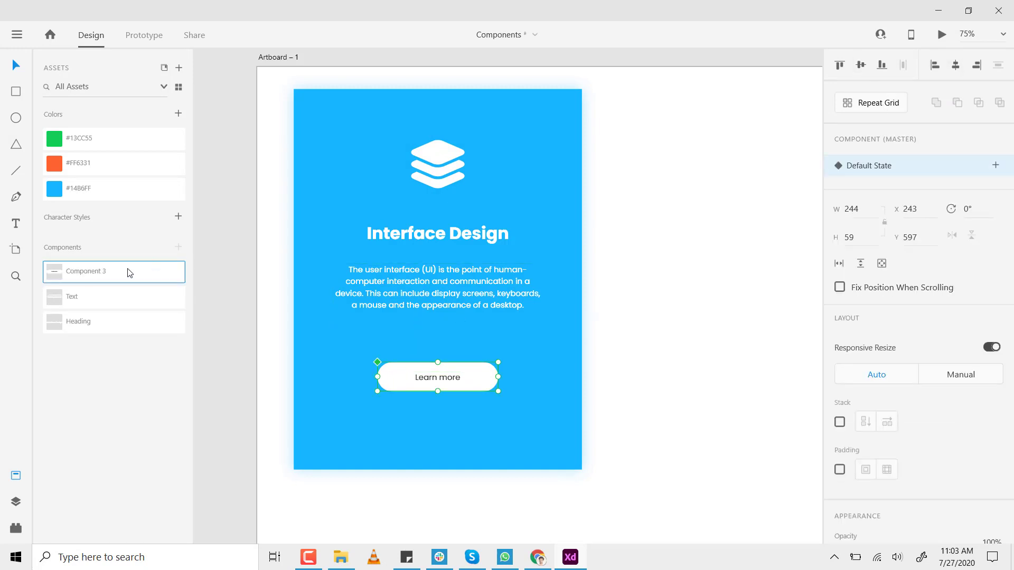
pyautogui.click(696, 372)
# - Group the icon, heading, description and button, and center the group vertically on the blue card
pyautogui.click(452, 380)
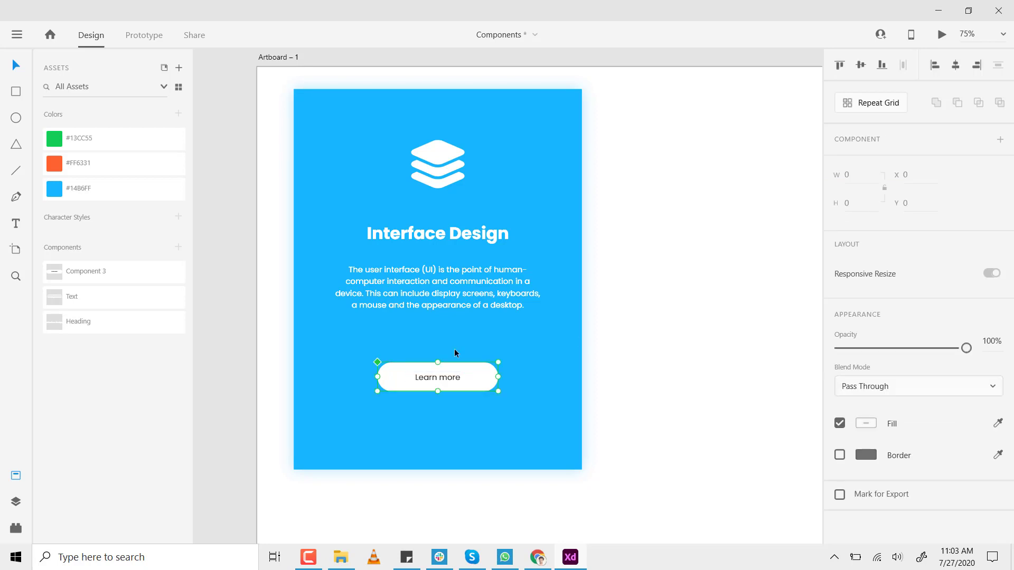
pyautogui.keyDown('shift'); pyautogui.click(456, 305); pyautogui.keyUp('shift')
pyautogui.keyDown('shift'); pyautogui.click(460, 234); pyautogui.keyUp('shift')
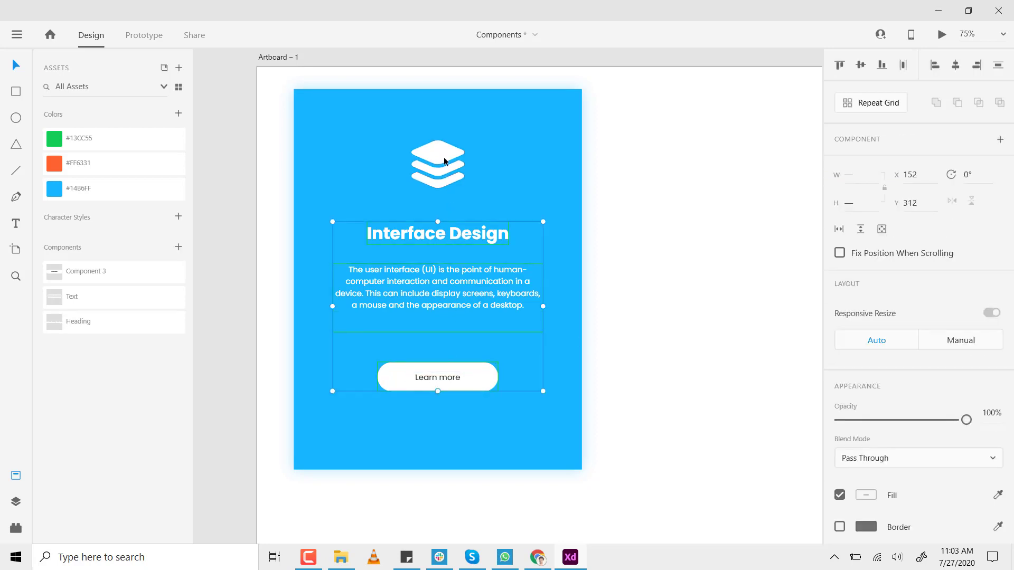
pyautogui.keyDown('shift'); pyautogui.click(438, 164); pyautogui.keyUp('shift')
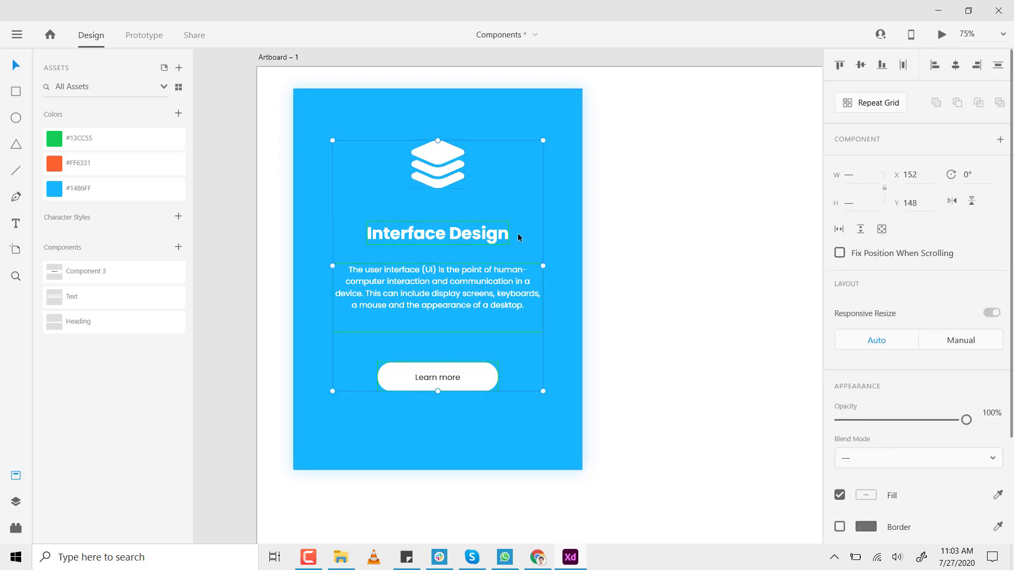
pyautogui.hotkey('ctrl', 'g')
pyautogui.keyDown('shift'); pyautogui.click(522, 203); pyautogui.keyUp('shift')
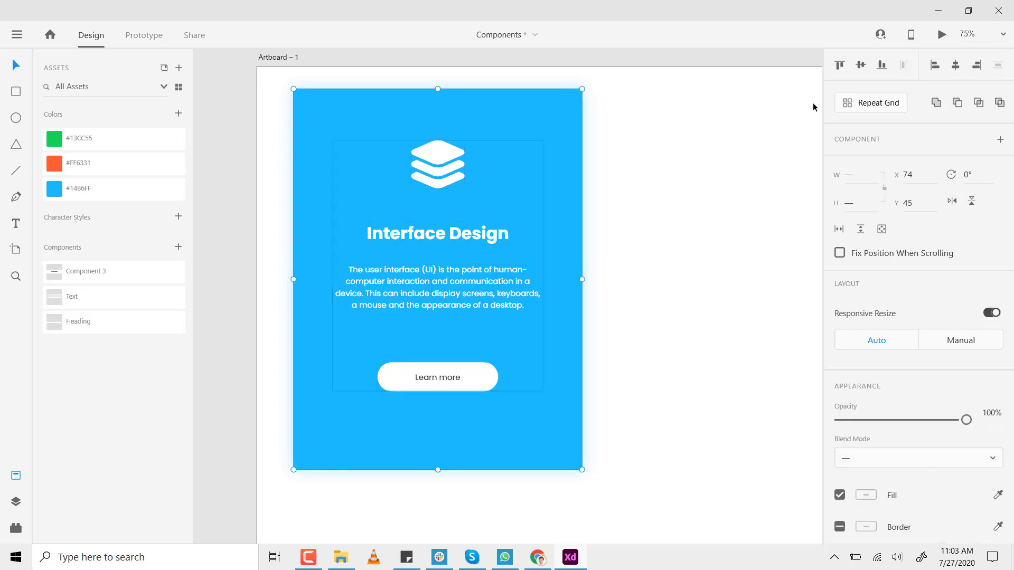
pyautogui.click(860, 65)
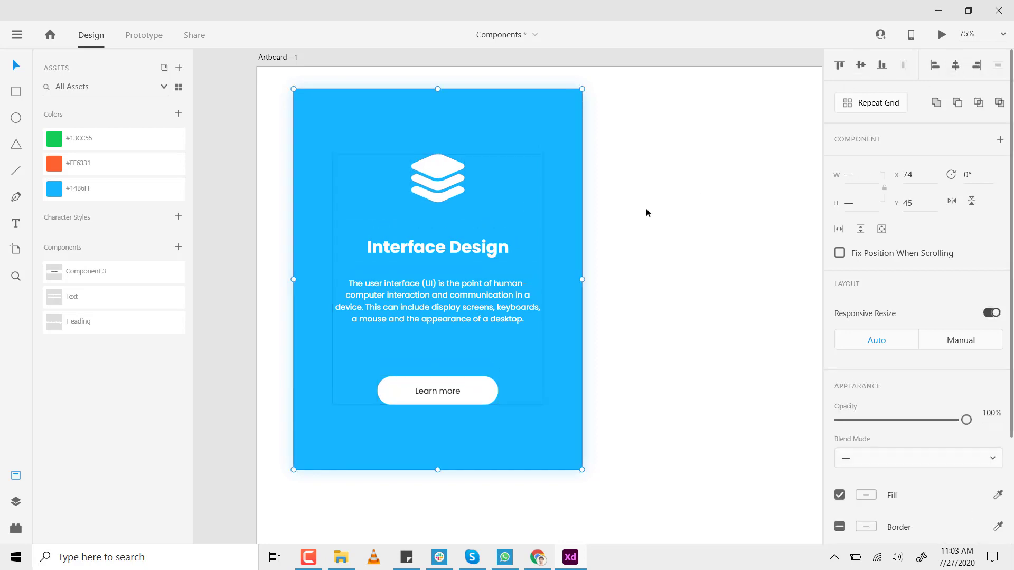
pyautogui.click(438, 245)
pyautogui.keyDown('shift'); pyautogui.click(550, 186); pyautogui.keyUp('shift')
pyautogui.click(666, 222)
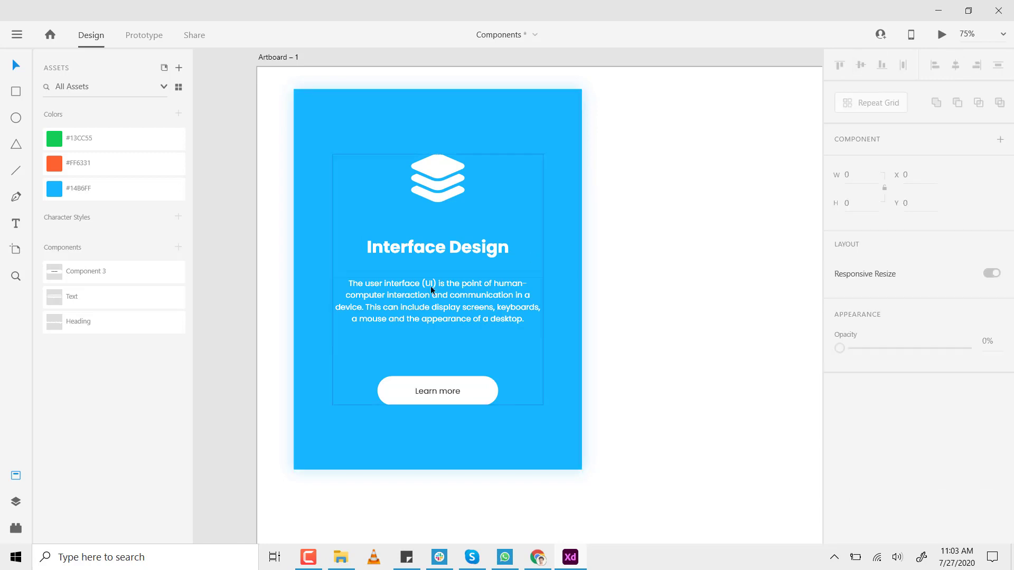
# - Ungroup the card's contents and move the whole card to X 82, Y 152 on the artboard
pyautogui.click(430, 287)
pyautogui.click(664, 268)
pyautogui.moveTo(666, 256); pyautogui.dragTo(638, 262)
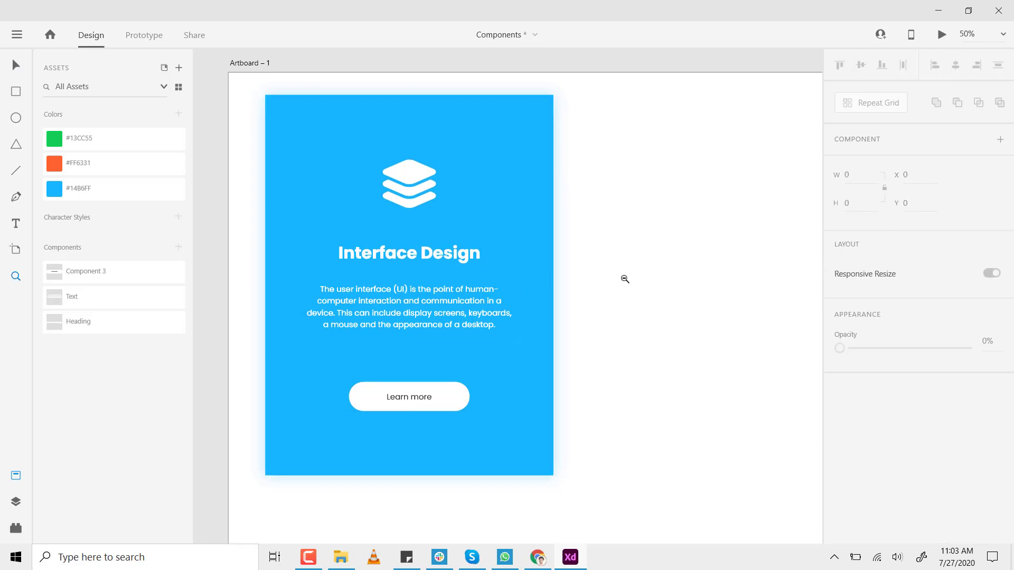
pyautogui.keyDown('ctrl'); pyautogui.keyDown('alt'); pyautogui.click(625, 278); pyautogui.keyUp('alt'); pyautogui.keyUp('ctrl')
pyautogui.moveTo(333, 115); pyautogui.dragTo(576, 399)
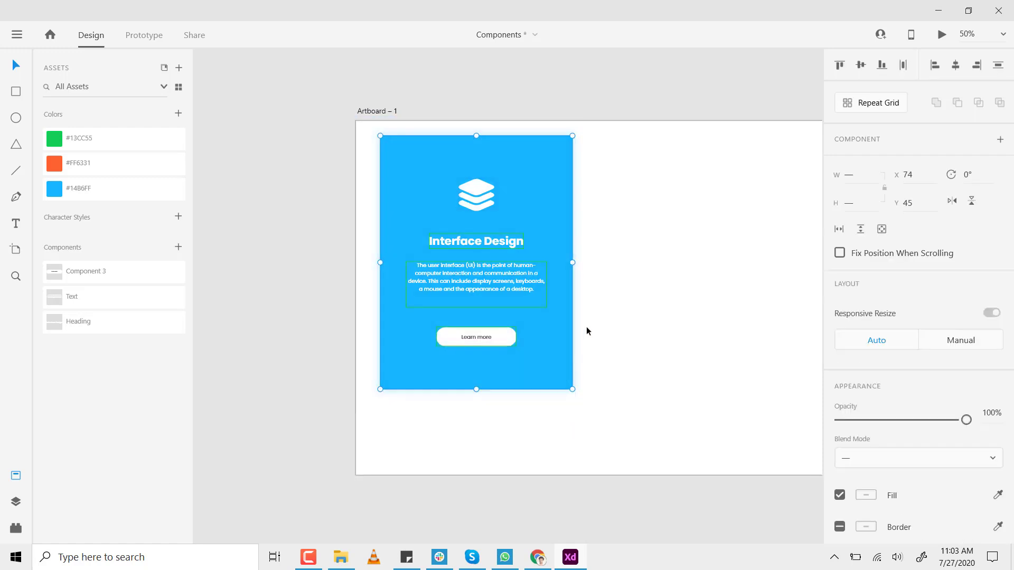
pyautogui.hscroll(1, 587, 331)
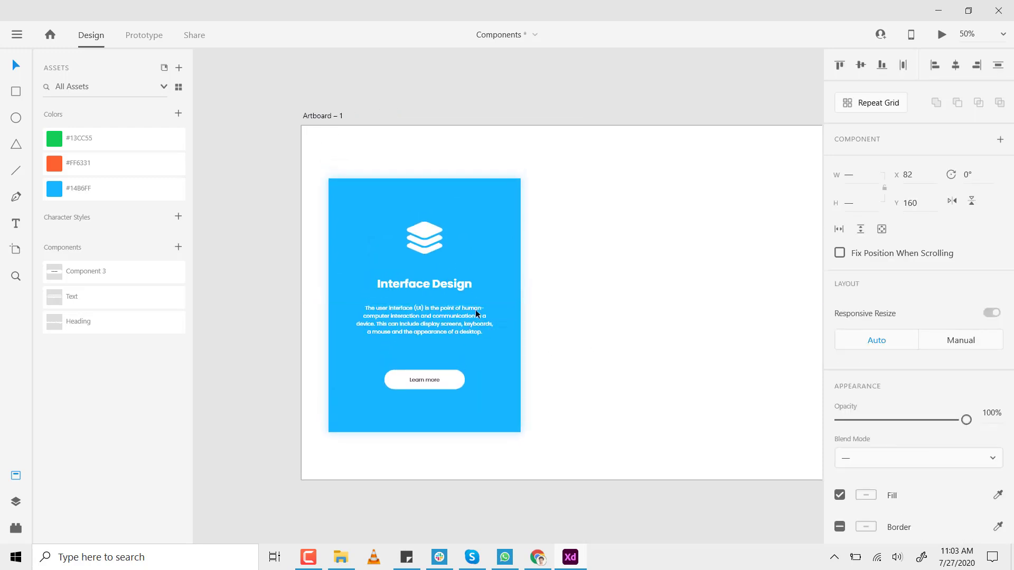
pyautogui.moveTo(673, 293); pyautogui.dragTo(609, 279)
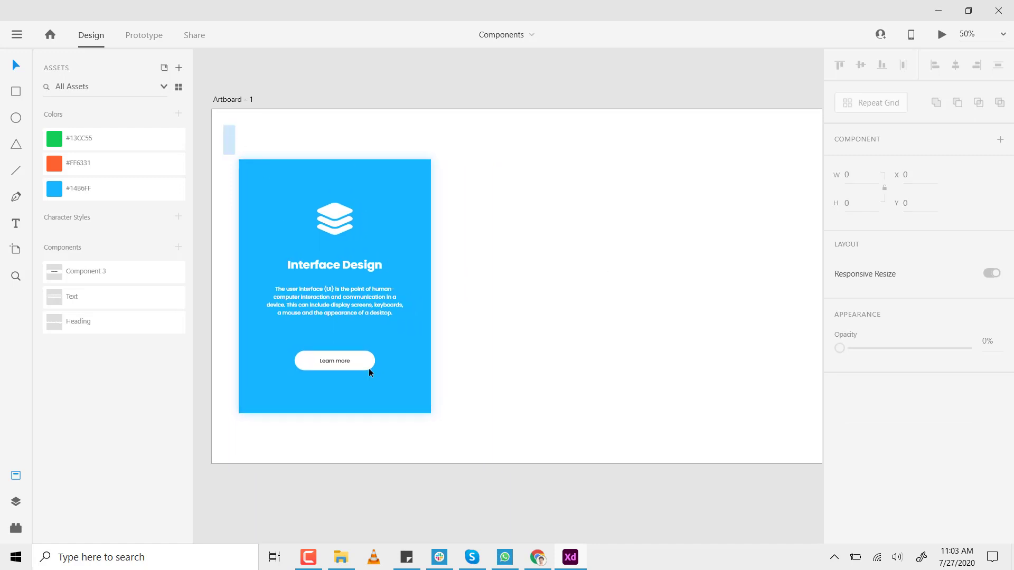
# - Duplicate the complete blue card twice to form a row of three cards across the artboard
pyautogui.moveTo(369, 371); pyautogui.dragTo(363, 382)
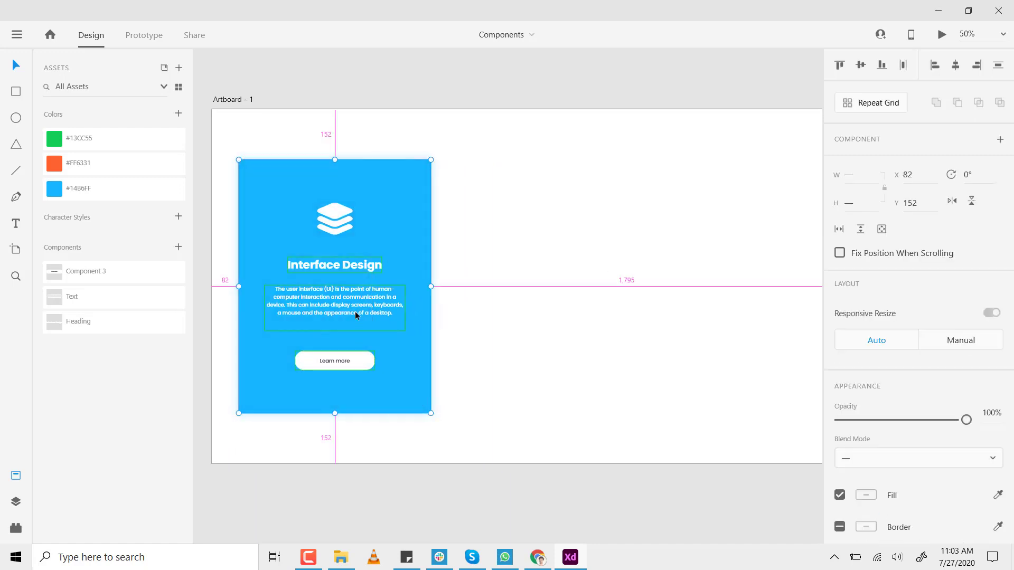
pyautogui.moveTo(353, 311); pyautogui.dragTo(566, 307)
pyautogui.moveTo(566, 306); pyautogui.dragTo(708, 288)
# - Fill the second card with the saved orange #FF6331 and the third card with the saved green #13CC55
pyautogui.scroll(2, 634, 253)
pyautogui.click(570, 235)
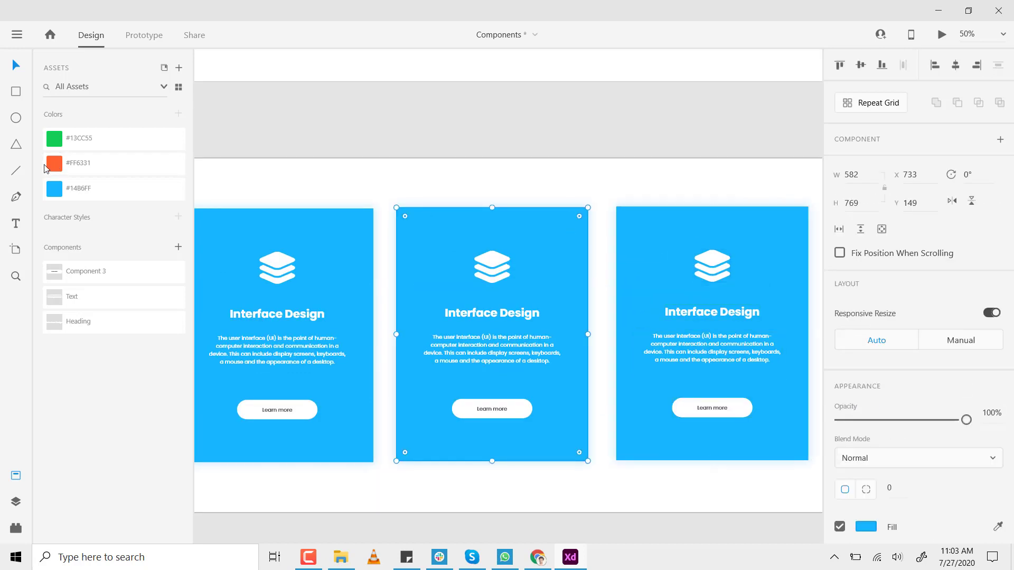
pyautogui.click(56, 156)
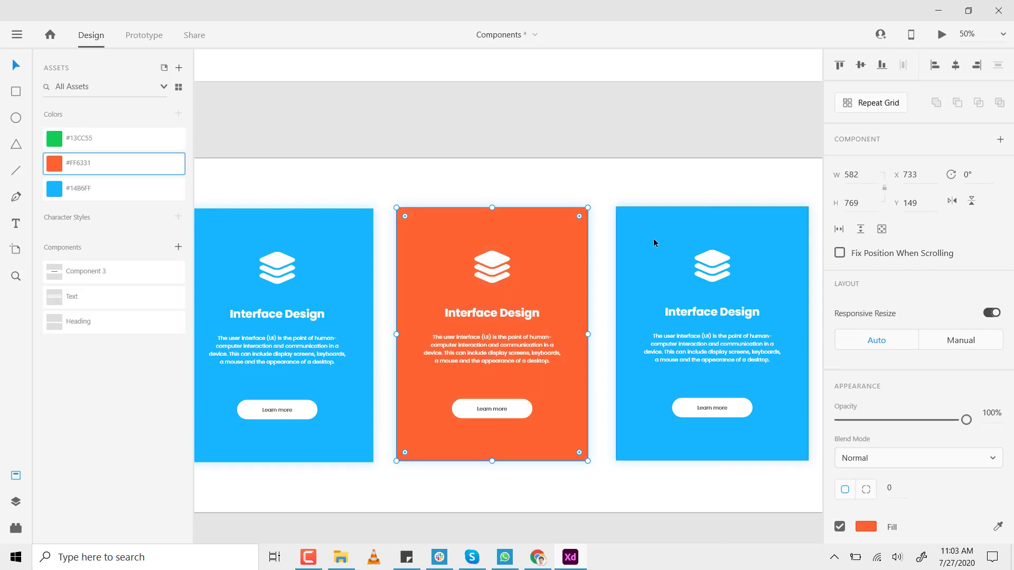
pyautogui.click(653, 239)
pyautogui.click(54, 138)
pyautogui.click(563, 123)
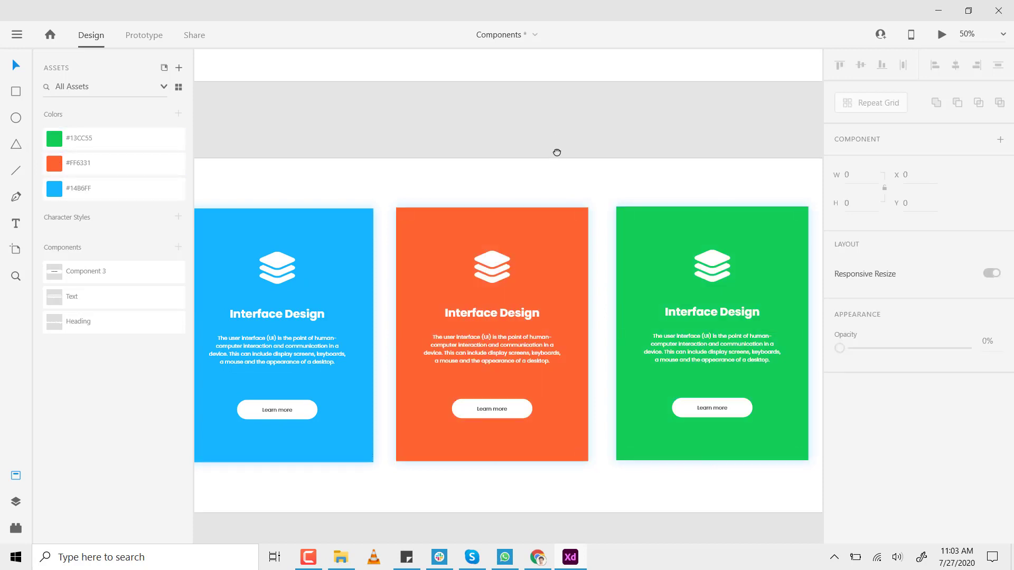
# - Delete the duplicated layers icons from the orange and green cards on the second artboard
pyautogui.scroll(1, 556, 153)
pyautogui.moveTo(556, 154); pyautogui.dragTo(572, 271)
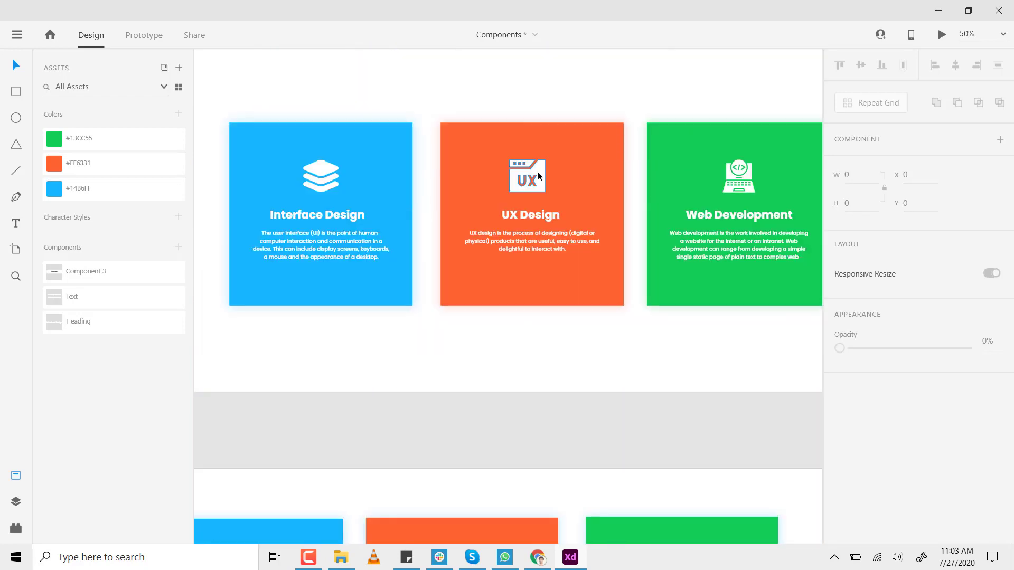
pyautogui.moveTo(538, 172); pyautogui.dragTo(524, 51)
pyautogui.moveTo(523, 116); pyautogui.dragTo(504, 285)
pyautogui.moveTo(555, 310); pyautogui.dragTo(555, 432)
pyautogui.click(564, 417)
pyautogui.keyDown('shift'); pyautogui.click(785, 416); pyautogui.keyUp('shift')
pyautogui.press('Delete')
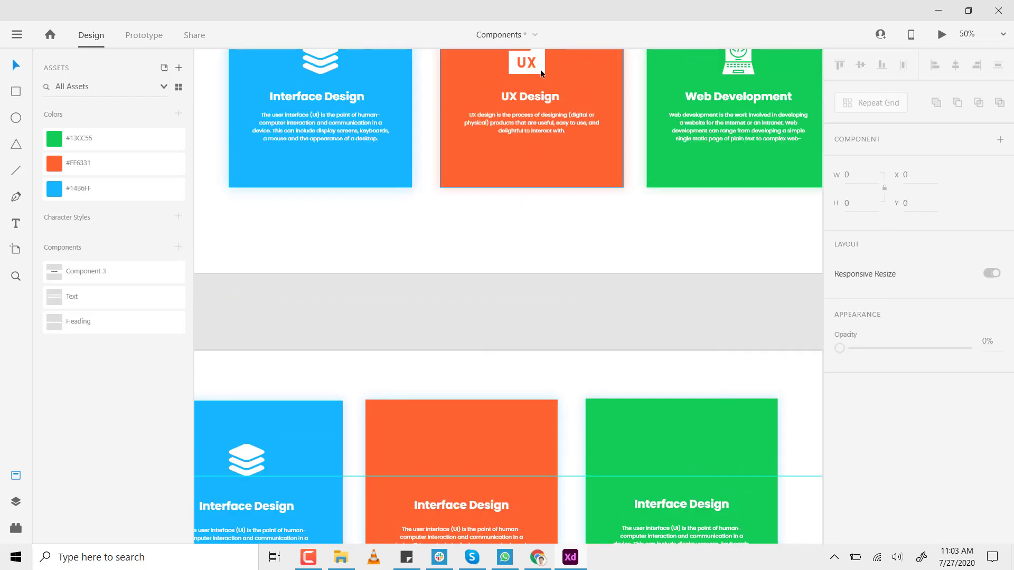
# - Copy the UX and laptop icons from the first artboard into the orange and green cards on the second artboard
pyautogui.click(541, 70)
pyautogui.keyDown('shift'); pyautogui.click(738, 66); pyautogui.keyUp('shift')
pyautogui.moveTo(542, 62); pyautogui.dragTo(473, 463)
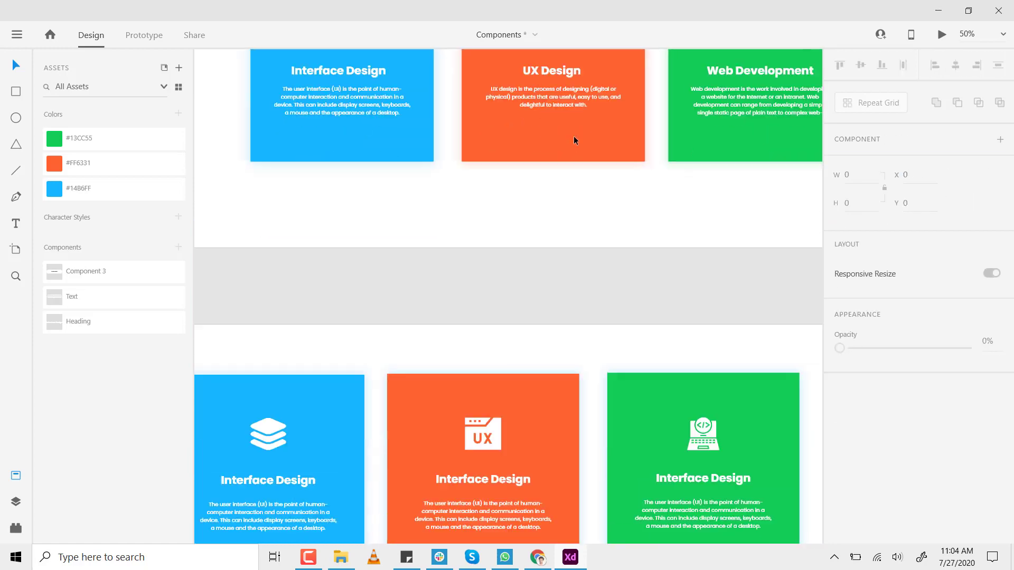
pyautogui.click(528, 329)
pyautogui.hotkey('ctrl', 'z')
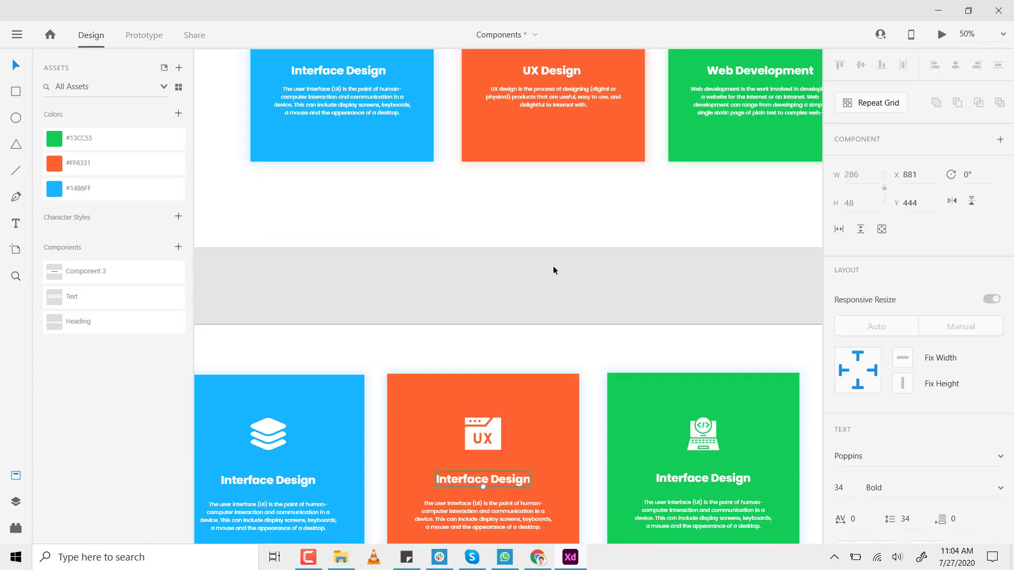
# - Replace the second artboard's orange card heading with "UX Design" and its green card heading with "Web Development"
pyautogui.click(553, 269)
pyautogui.press('z')
pyautogui.scroll(-1, 546, 283)
pyautogui.doubleClick(524, 85)
pyautogui.hotkey('ctrl', 'c')
pyautogui.doubleClick(455, 473)
pyautogui.hotkey('ctrl', 'v')
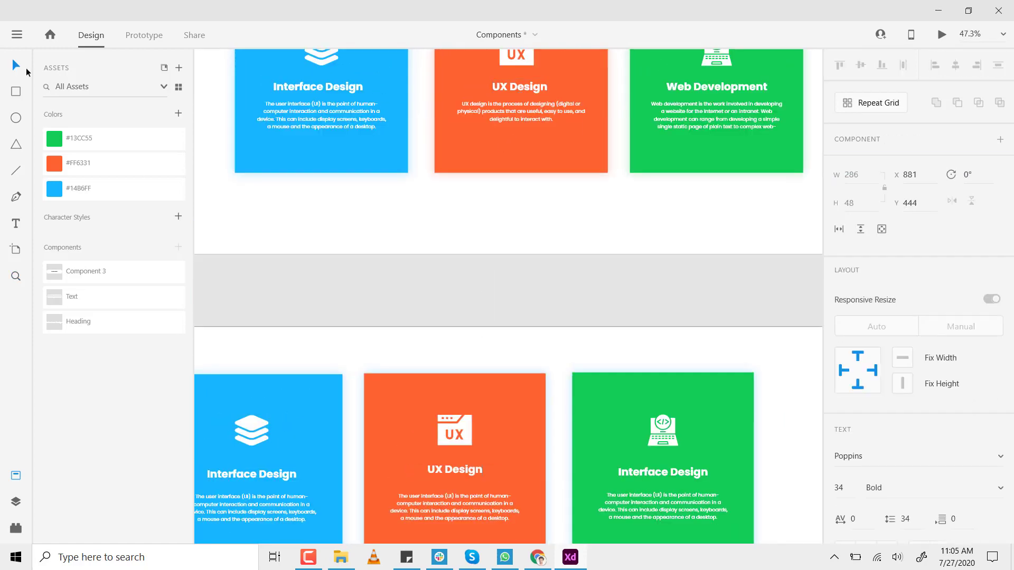
pyautogui.doubleClick(684, 469)
pyautogui.hotkey('ctrl', 'v')
# - Move all three cards on the second artboard together to the right so the row sits centered
pyautogui.click(531, 302)
pyautogui.moveTo(547, 330); pyautogui.dragTo(561, 231)
pyautogui.press('z')
pyautogui.scroll(-1, 561, 231)
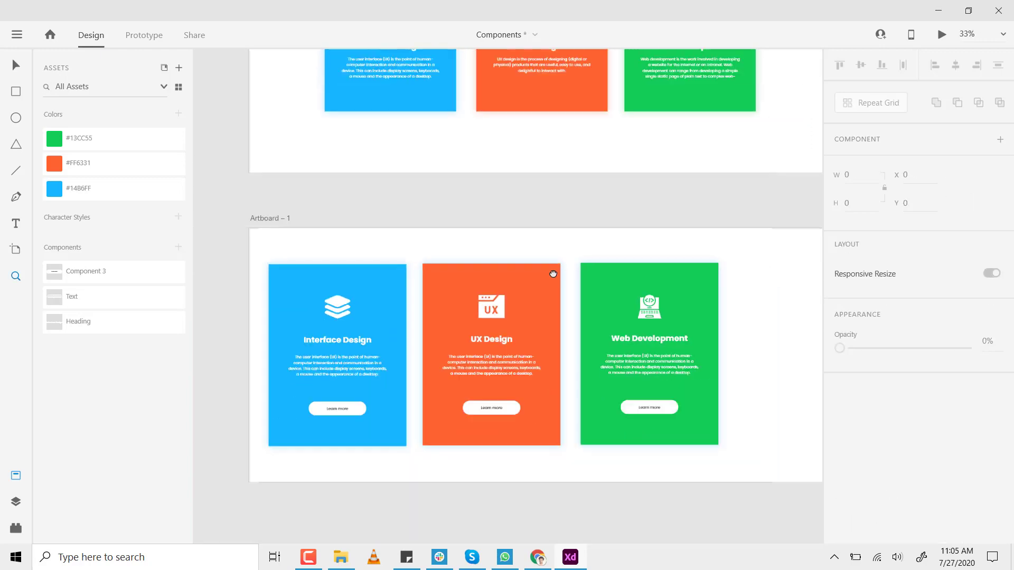
pyautogui.click(531, 268)
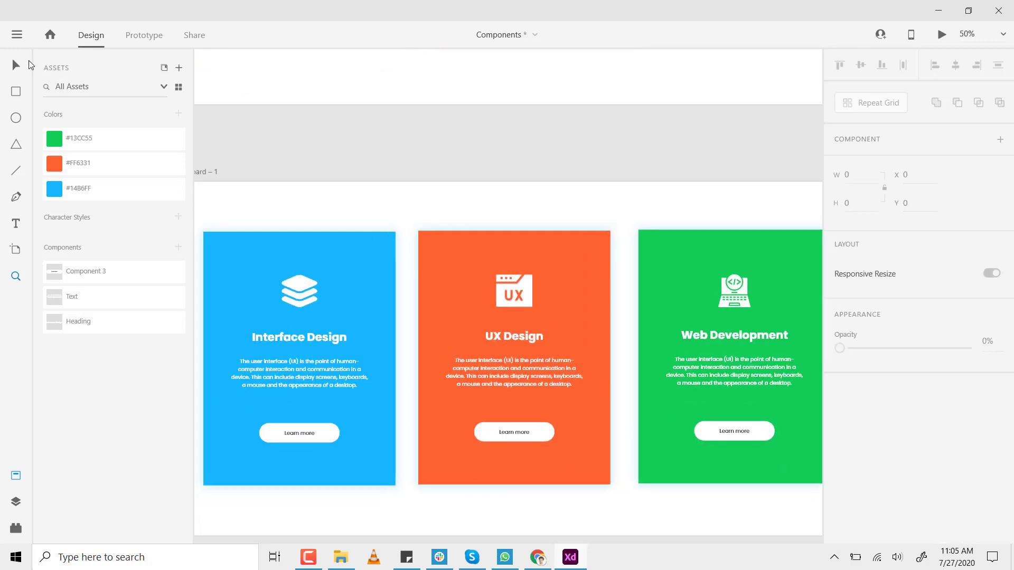
pyautogui.press('z')
pyautogui.keyDown('alt'); pyautogui.click(541, 163); pyautogui.keyUp('alt')
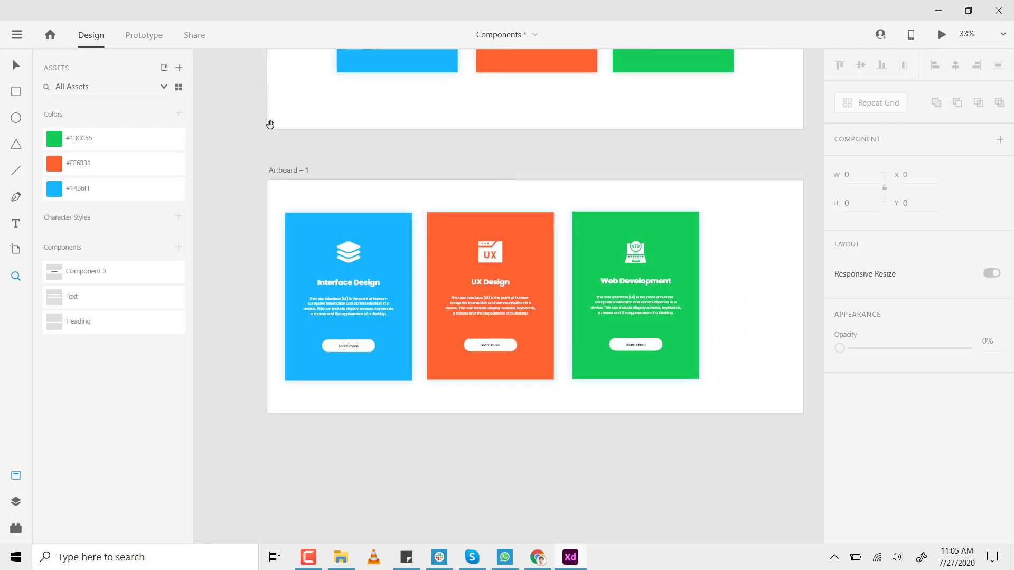
pyautogui.moveTo(257, 212); pyautogui.dragTo(693, 375)
pyautogui.moveTo(639, 303); pyautogui.dragTo(688, 305)
pyautogui.click(656, 453)
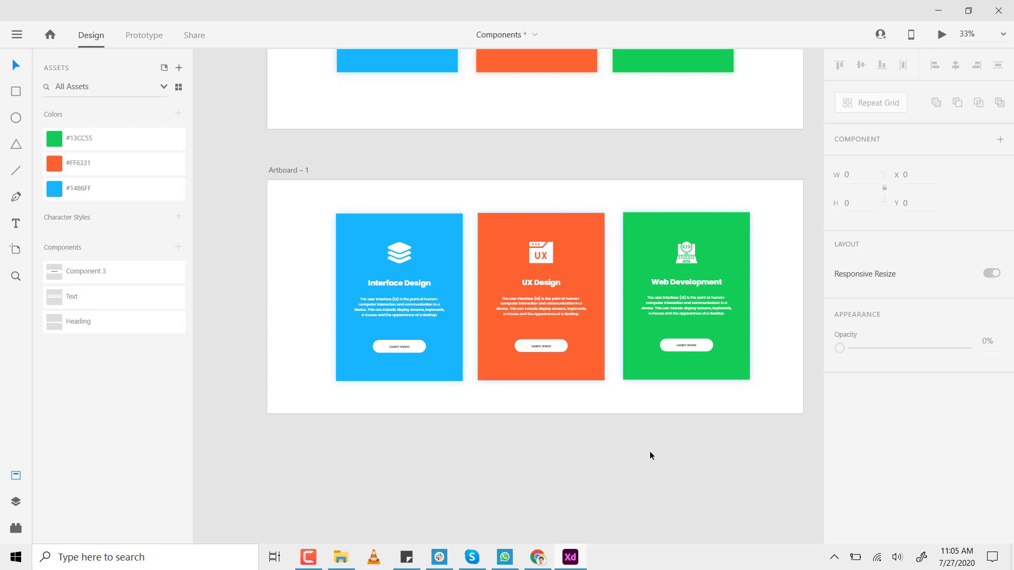
# - Reduce the corner radius of the master Learn more button's rectangle in the blue card to about 8
pyautogui.press('z')
pyautogui.scroll(3, 625, 416)
pyautogui.moveTo(625, 404); pyautogui.dragTo(729, 451)
pyautogui.click(16, 63)
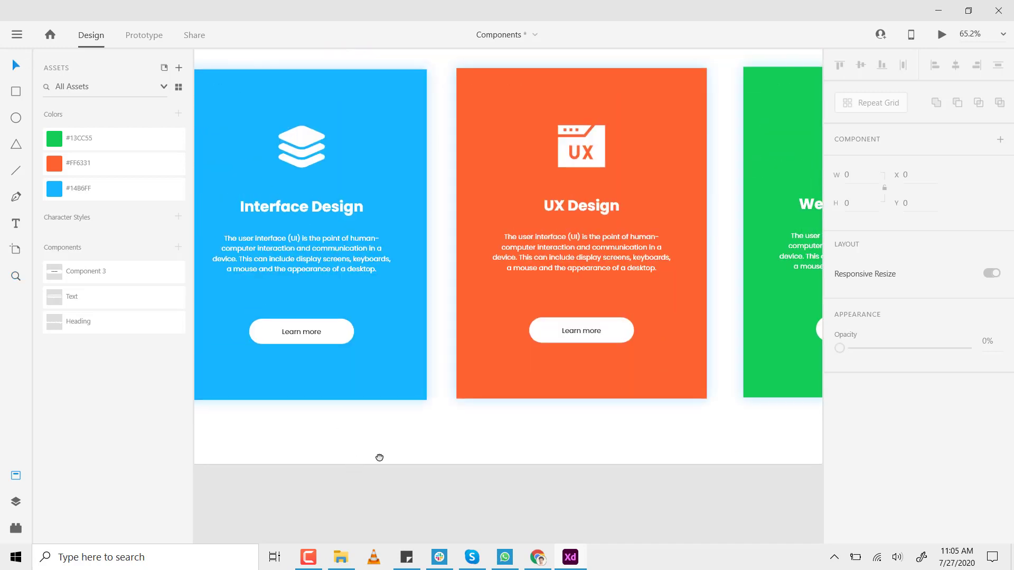
pyautogui.scroll(-1, 378, 455)
pyautogui.hscroll(-2, 378, 455)
pyautogui.click(389, 310)
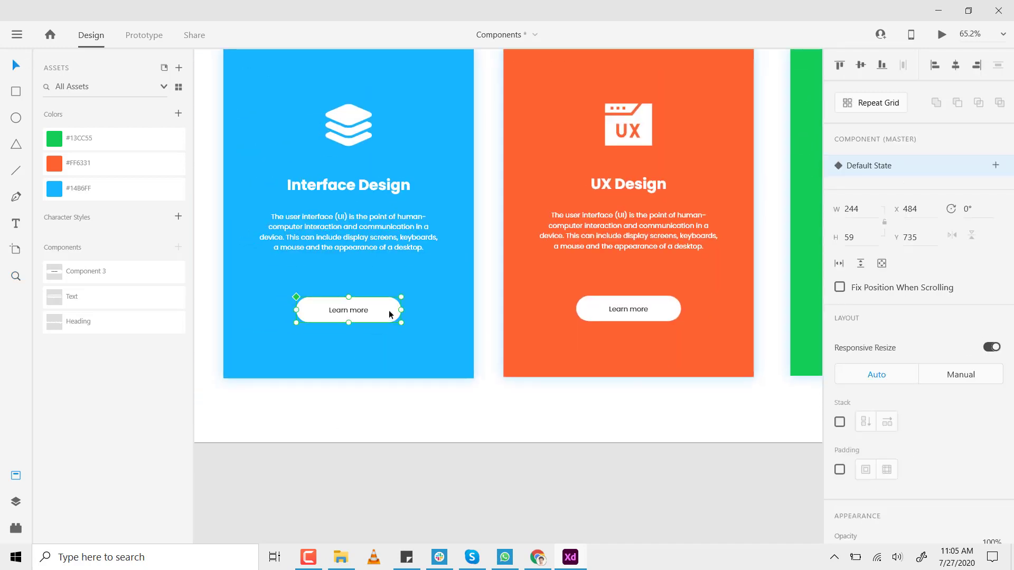
pyautogui.scroll(-3, 901, 430)
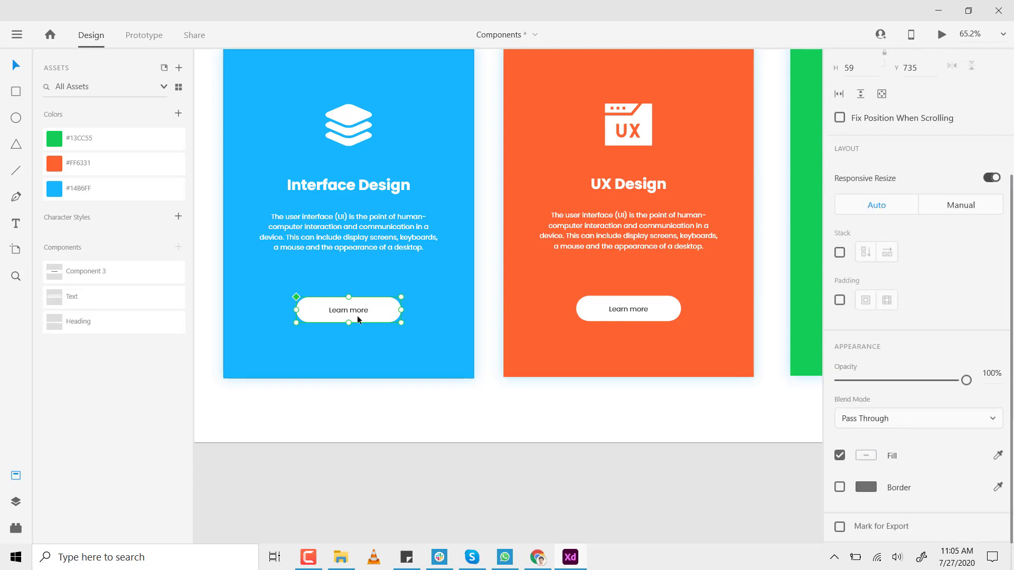
pyautogui.doubleClick(389, 306)
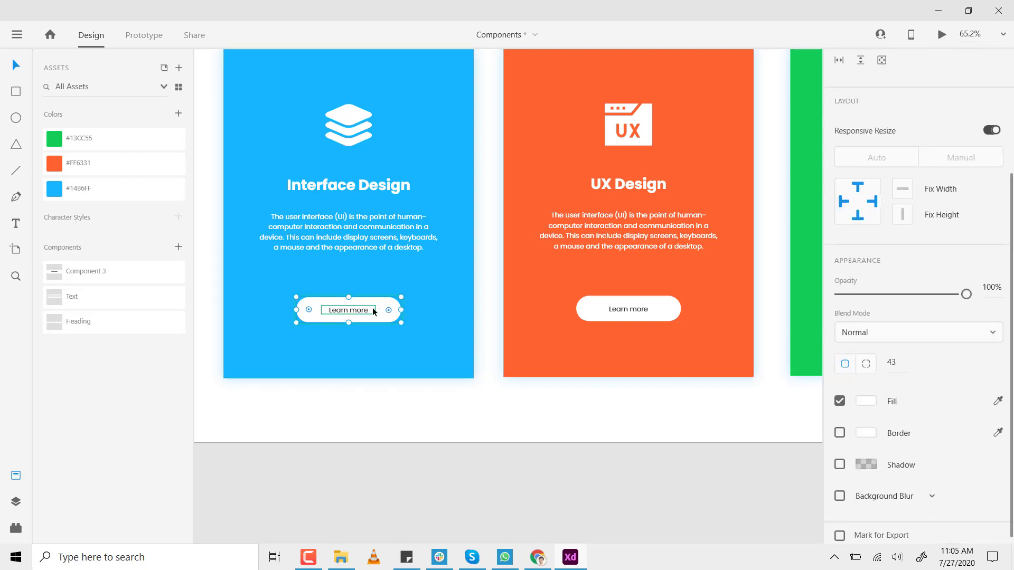
pyautogui.moveTo(390, 309); pyautogui.dragTo(395, 306)
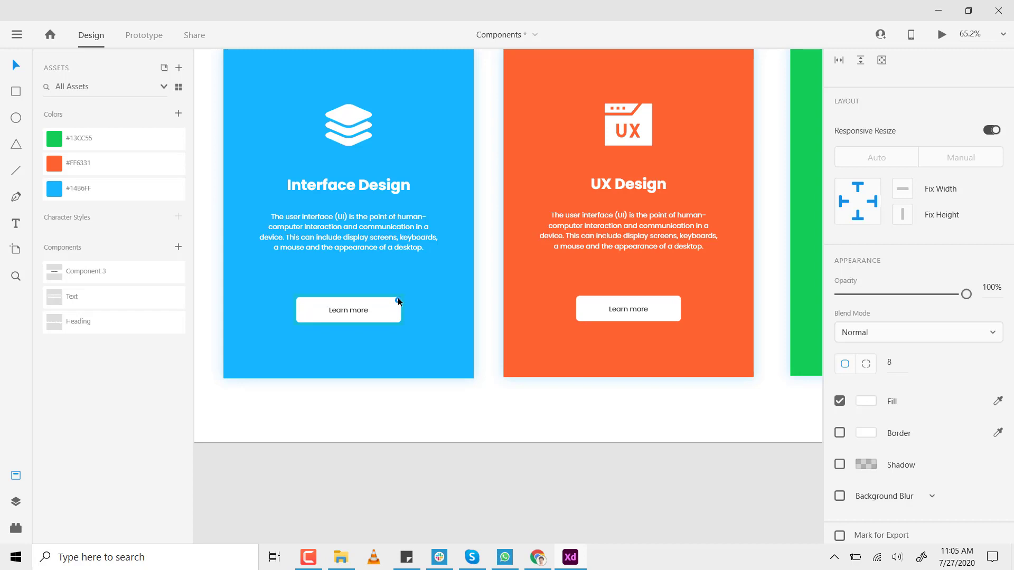
pyautogui.moveTo(398, 299); pyautogui.dragTo(397, 300)
pyautogui.click(511, 525)
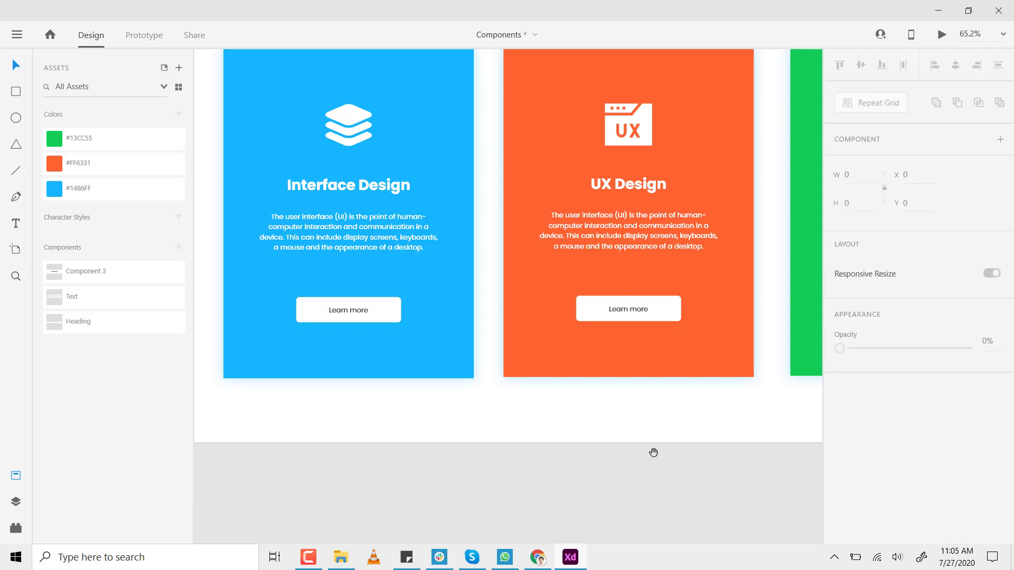
# - Set the corner radius of the master Learn more button's rectangle to about 30, restoring the pill shape
pyautogui.moveTo(652, 453); pyautogui.dragTo(612, 486)
pyautogui.click(332, 350)
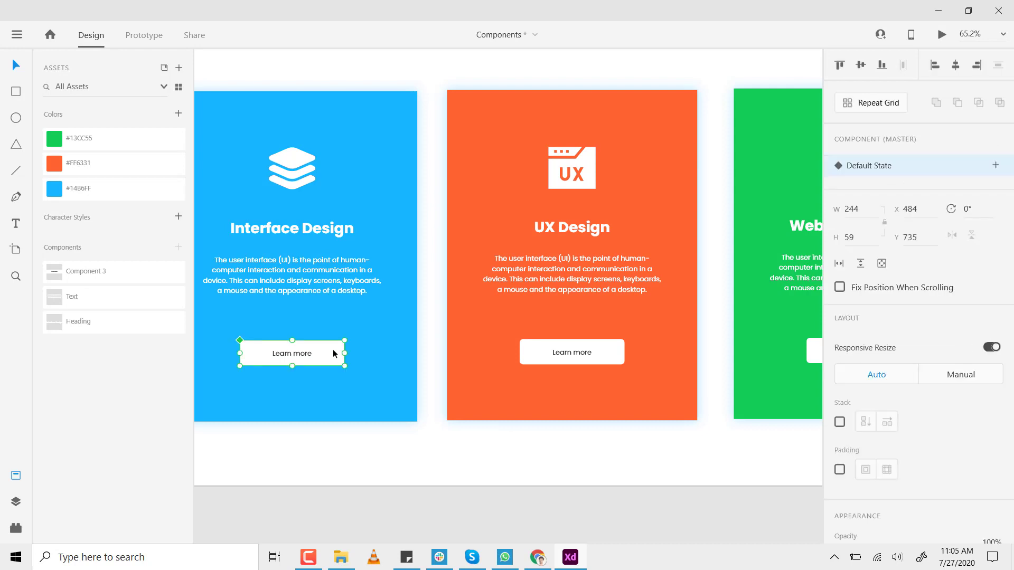
pyautogui.moveTo(334, 349)
pyautogui.mouseDown()
pyautogui.moveTo(315, 354)
pyautogui.moveTo(376, 332)
pyautogui.moveTo(349, 350)
pyautogui.mouseUp()
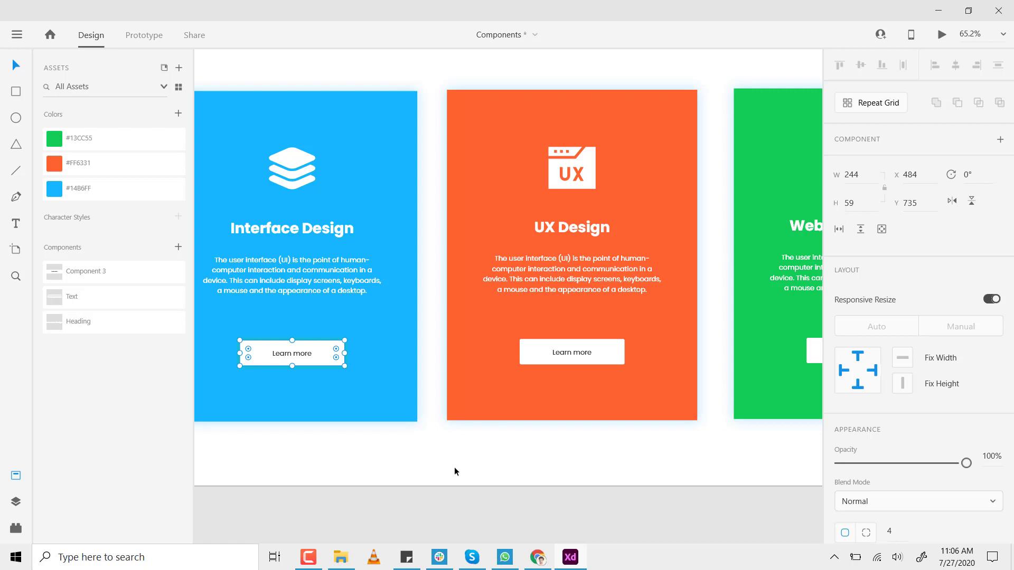
pyautogui.moveTo(335, 348); pyautogui.dragTo(297, 368)
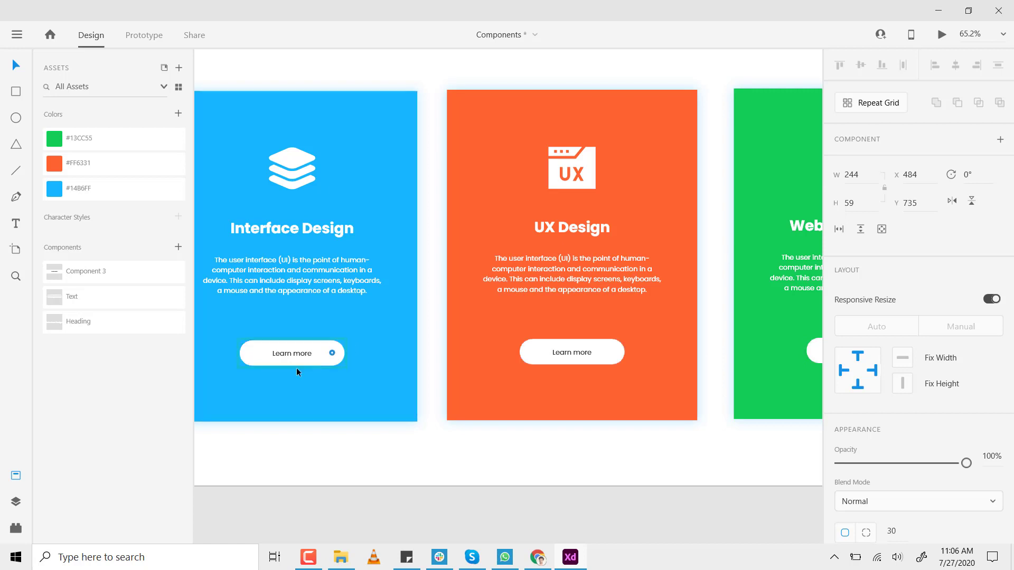
pyautogui.click(461, 474)
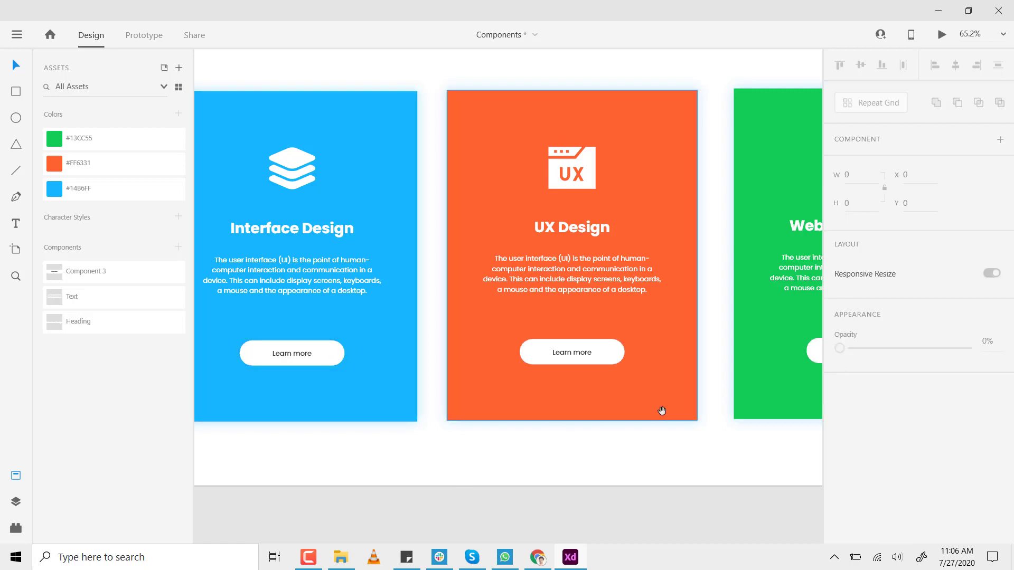
# - Add a black shadow with X 0, Y 3, blur 6 to the master Learn more button's rectangle and increase the shadow's opacity
pyautogui.moveTo(662, 411); pyautogui.dragTo(674, 410)
pyautogui.click(348, 350)
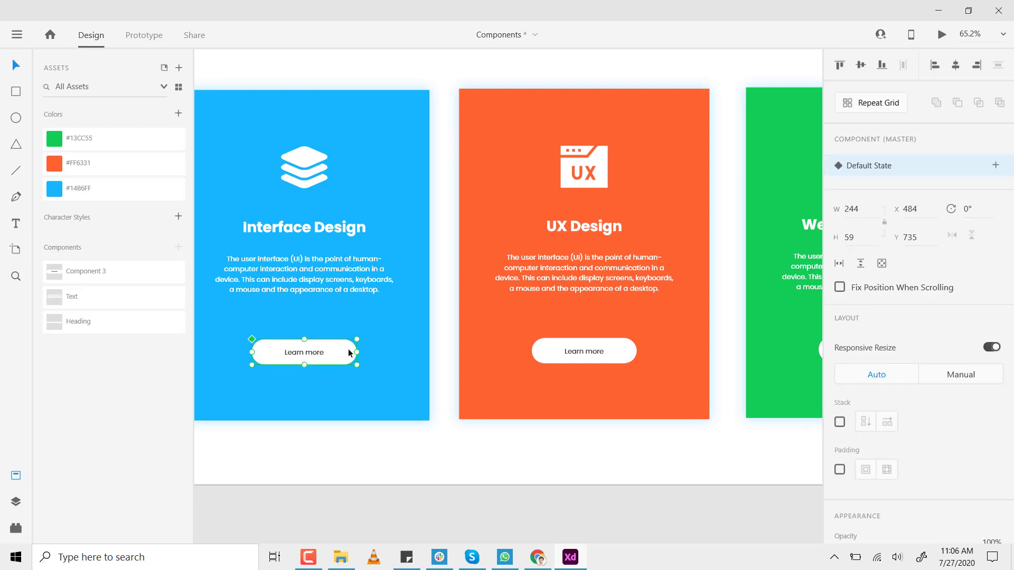
pyautogui.scroll(-5, 919, 370)
pyautogui.click(840, 456)
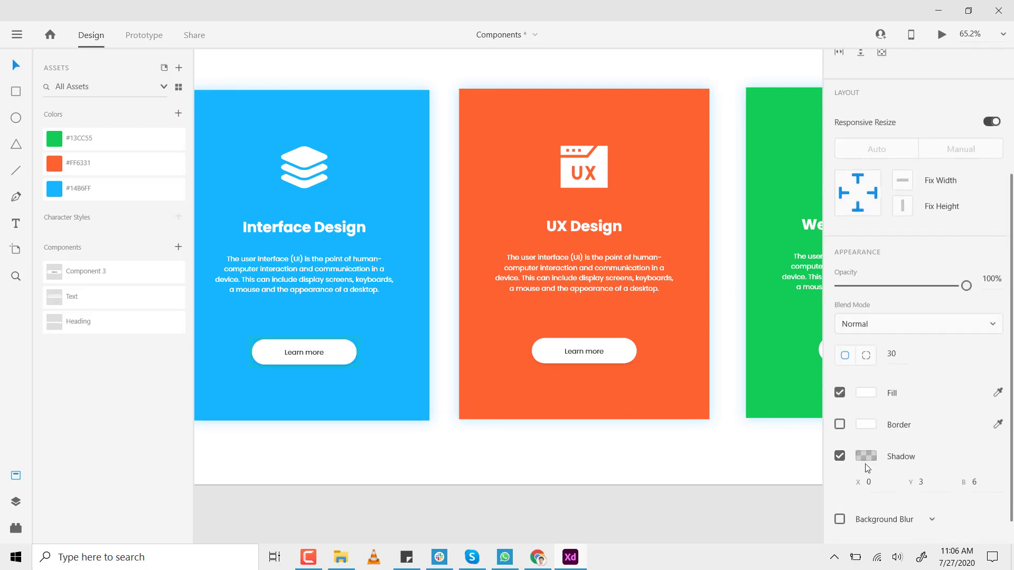
pyautogui.scroll(1, 915, 494)
pyautogui.click(866, 425)
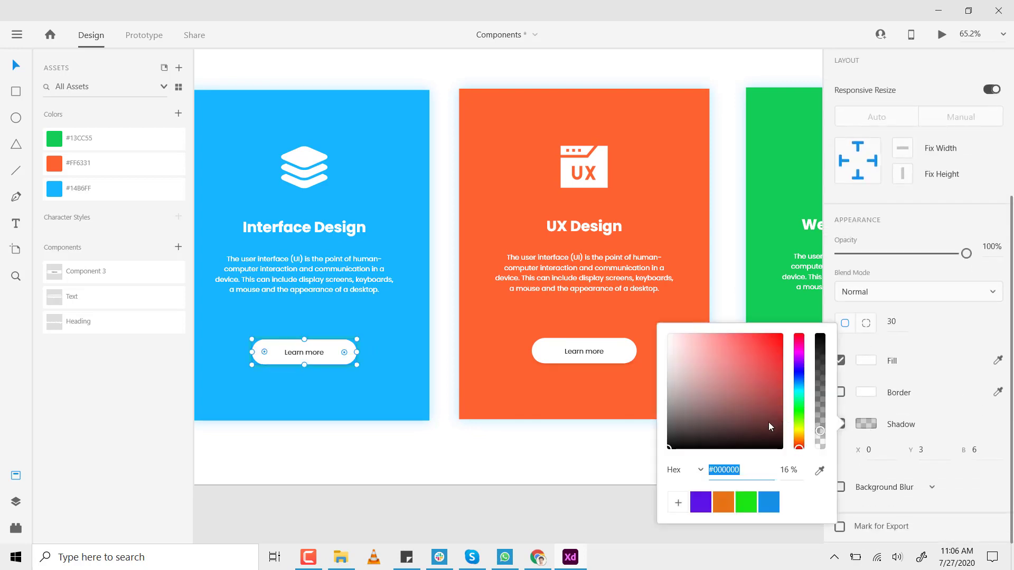
pyautogui.moveTo(827, 432); pyautogui.dragTo(823, 414)
pyautogui.click(618, 468)
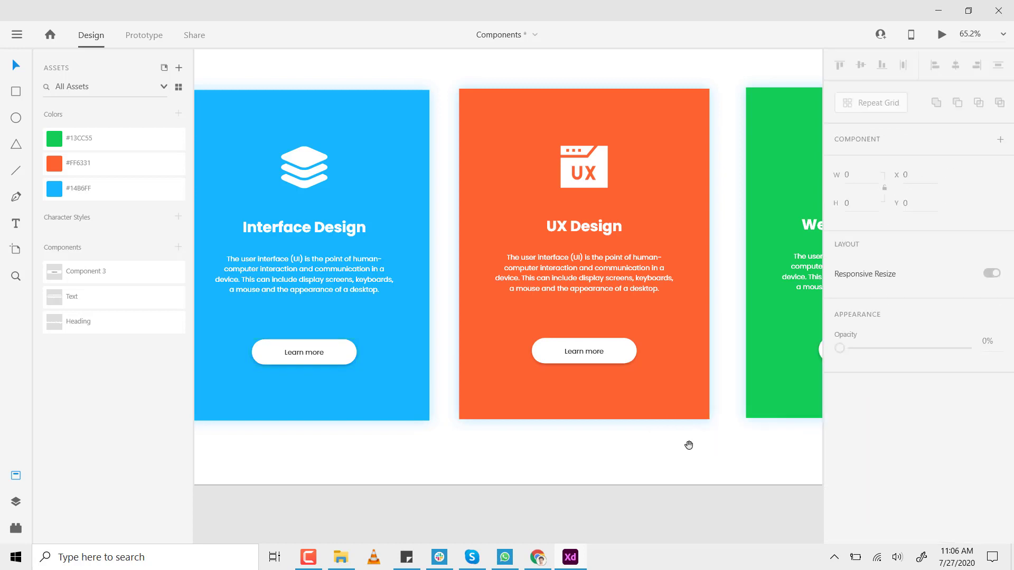
# - Examine the original and new three-card layouts on both artboards together
pyautogui.moveTo(689, 445); pyautogui.dragTo(666, 455)
pyautogui.press('z')
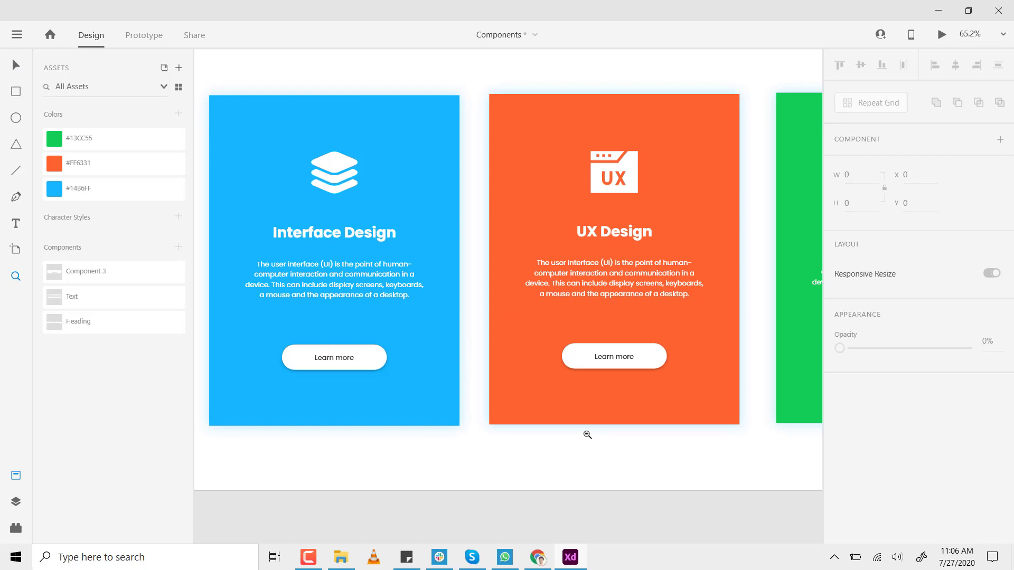
pyautogui.keyDown('alt'); pyautogui.click(586, 437); pyautogui.keyUp('alt')
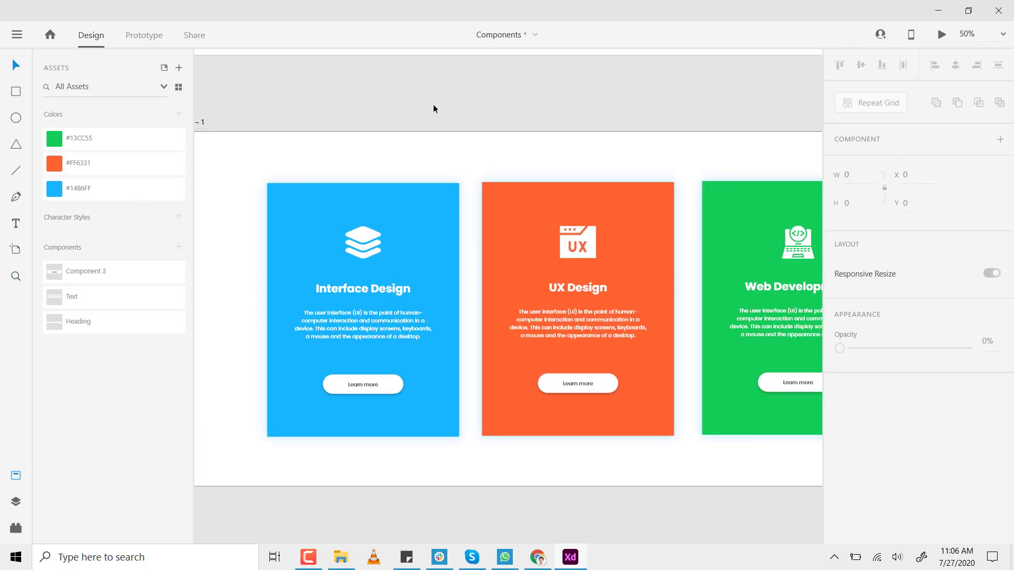
pyautogui.keyDown('alt'); pyautogui.click(466, 91); pyautogui.keyUp('alt')
pyautogui.scroll(5, 403, 310)
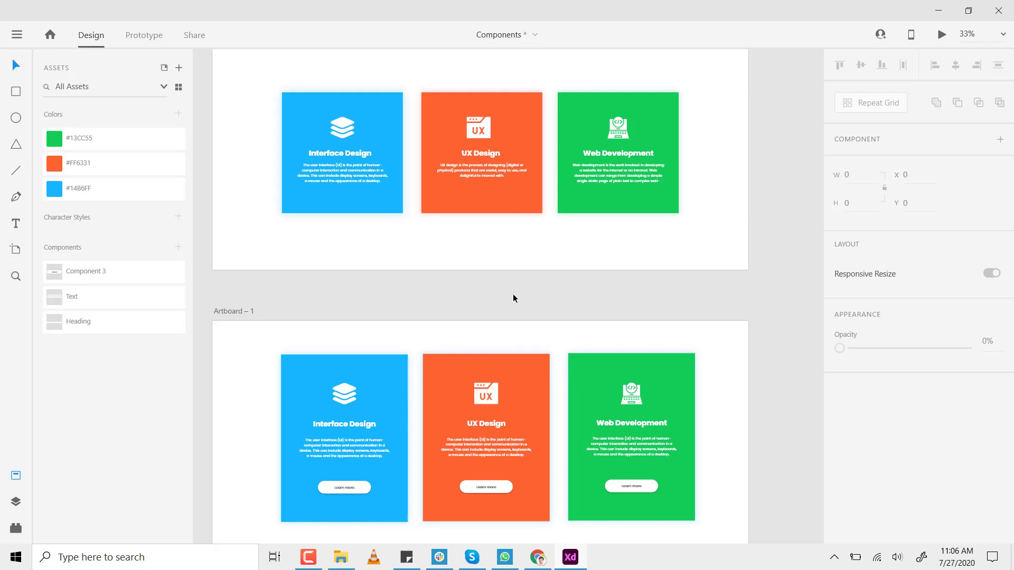
pyautogui.keyDown('alt'); pyautogui.click(515, 293); pyautogui.keyUp('alt')
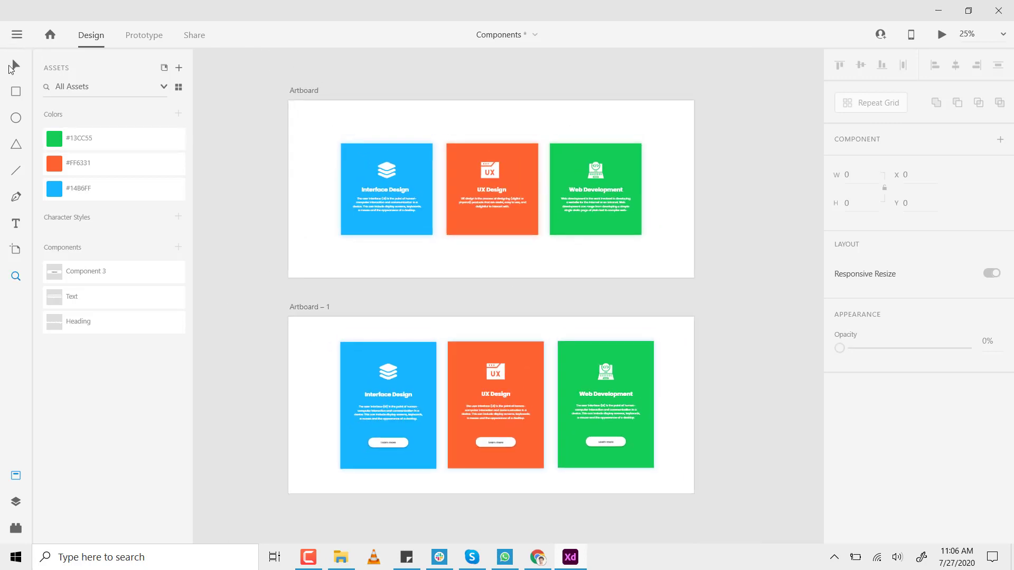
pyautogui.click(14, 68)
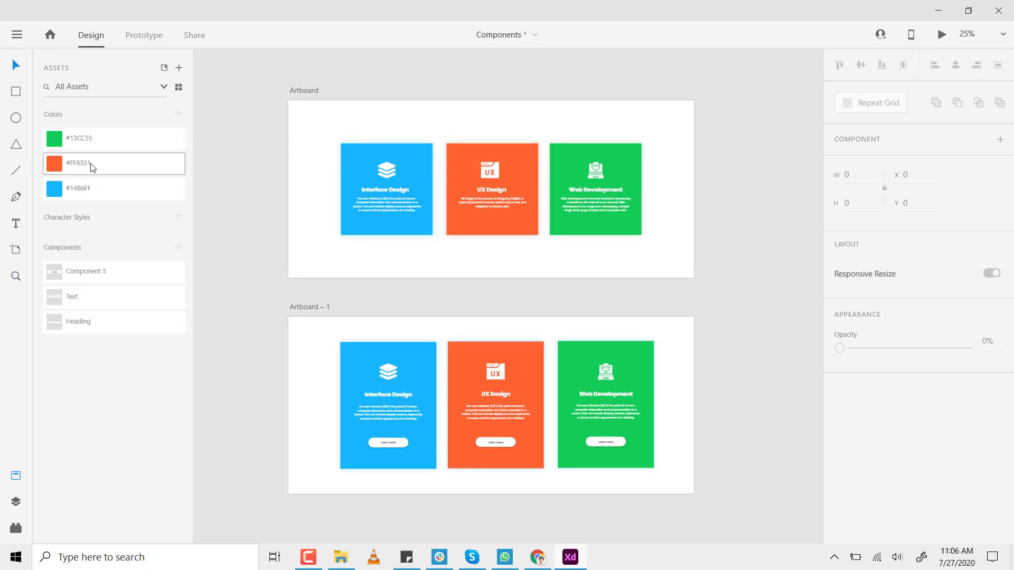